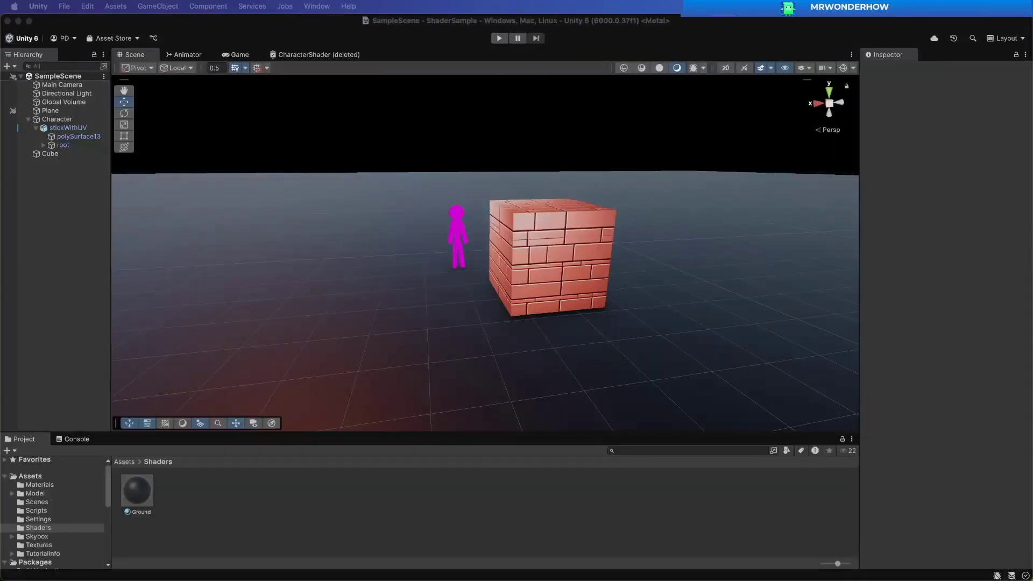
# Step: Create a URP Unlit Shader Graph in the Shaders folder and name it CharacterShader
pyautogui.click(443, 519)
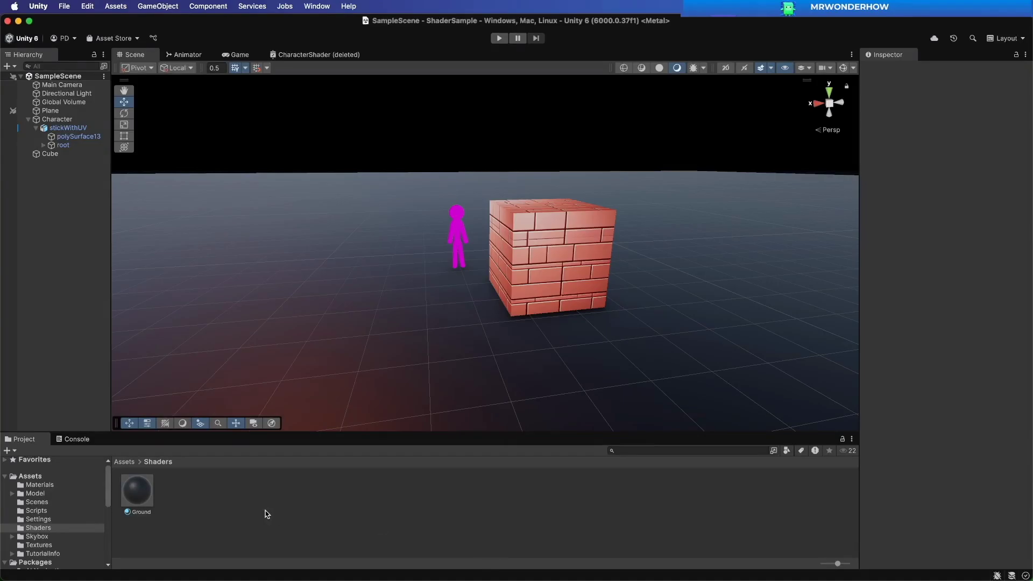
pyautogui.rightClick(234, 500)
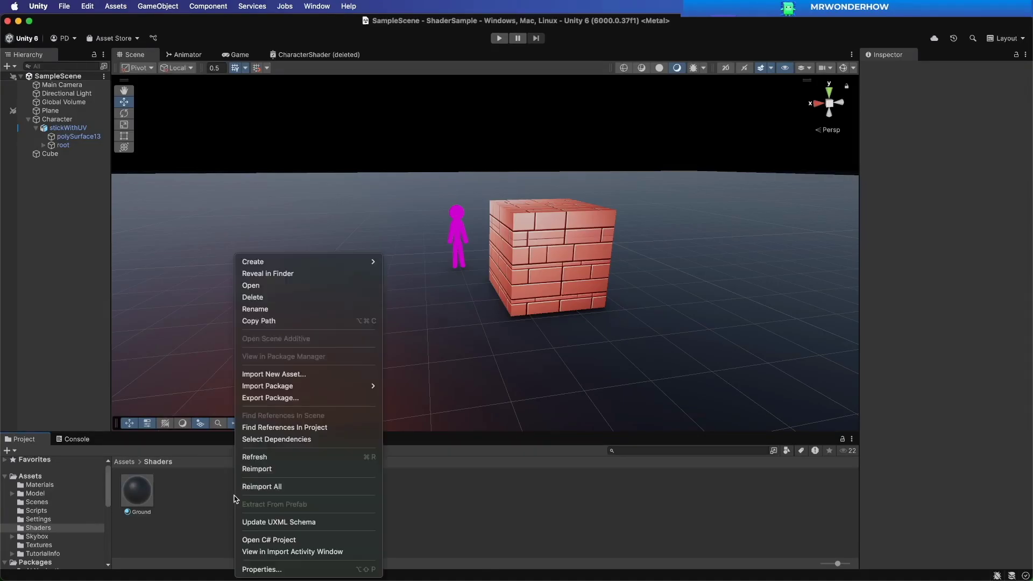
pyautogui.moveTo(339, 261)
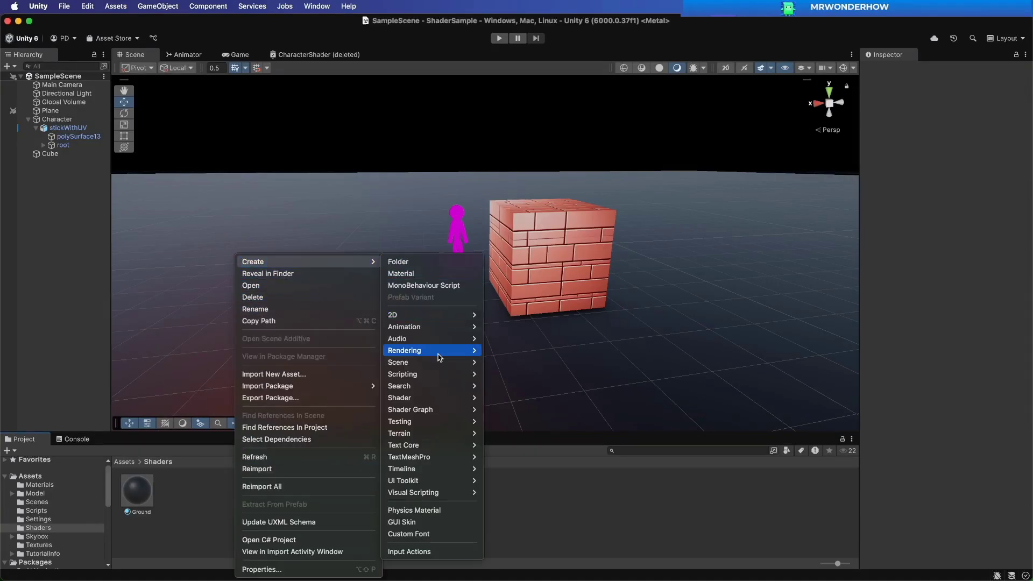
pyautogui.moveTo(429, 410)
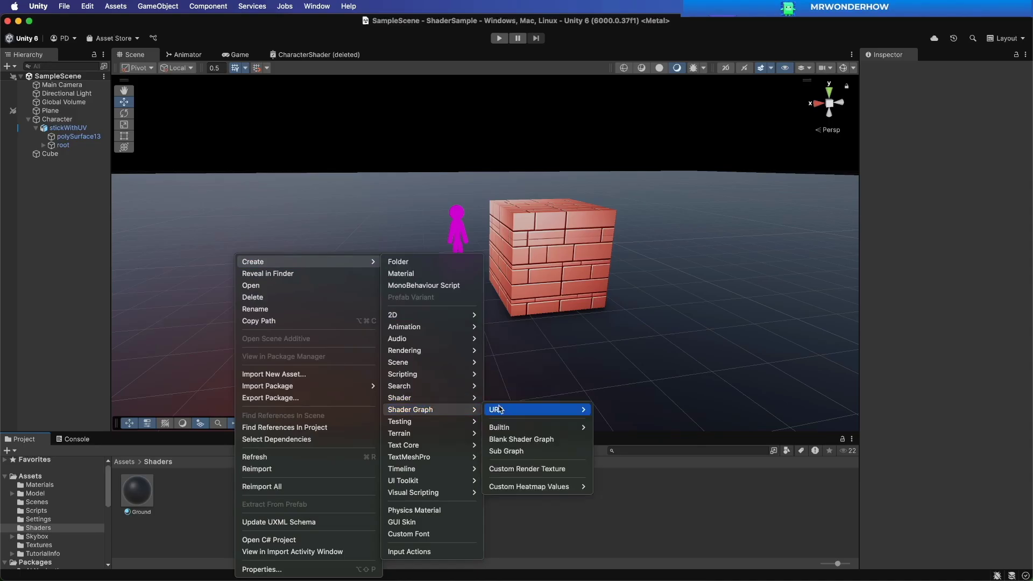
pyautogui.moveTo(512, 411)
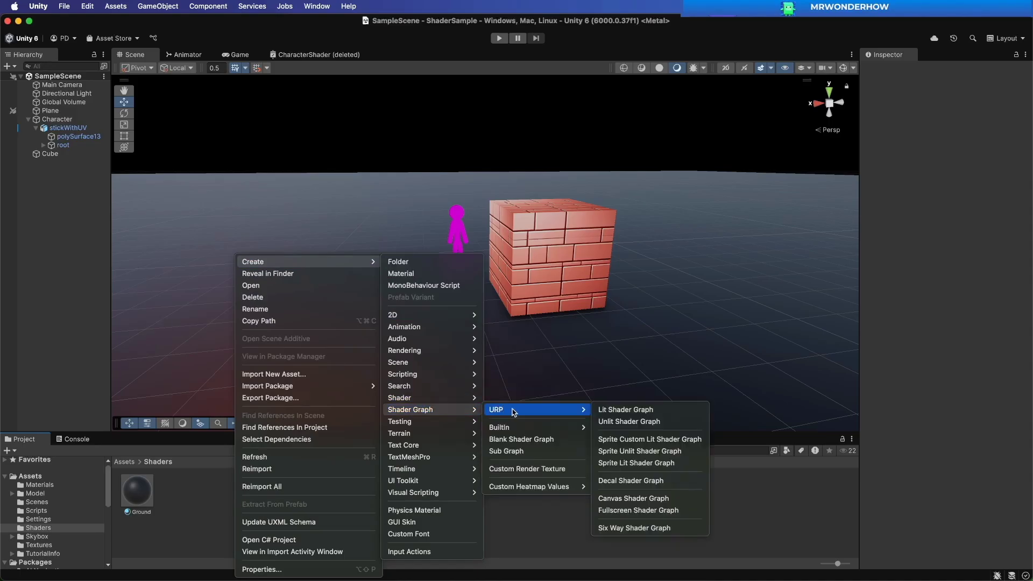
pyautogui.click(629, 421)
pyautogui.write('cterSh')
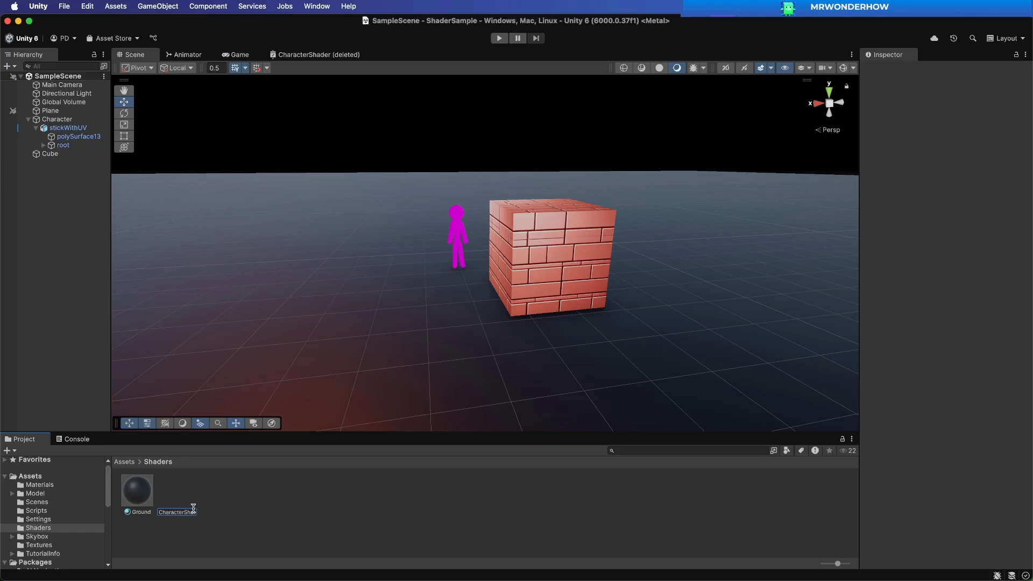
pyautogui.write('aracterShader')
pyautogui.press('Return')
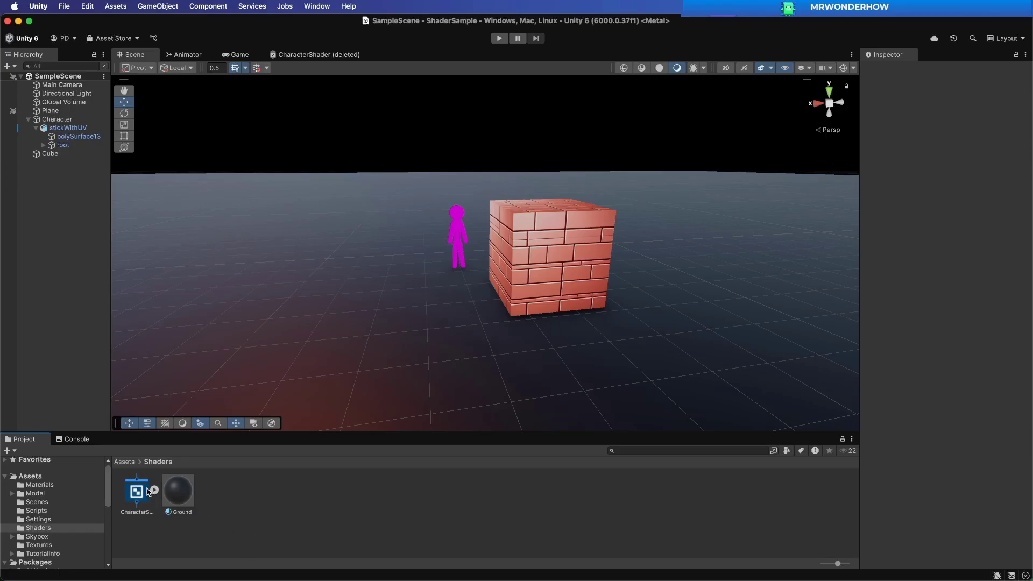
# Step: Open the CharacterShader graph and set the fragment Base Color to black (000000)
pyautogui.doubleClick(137, 491)
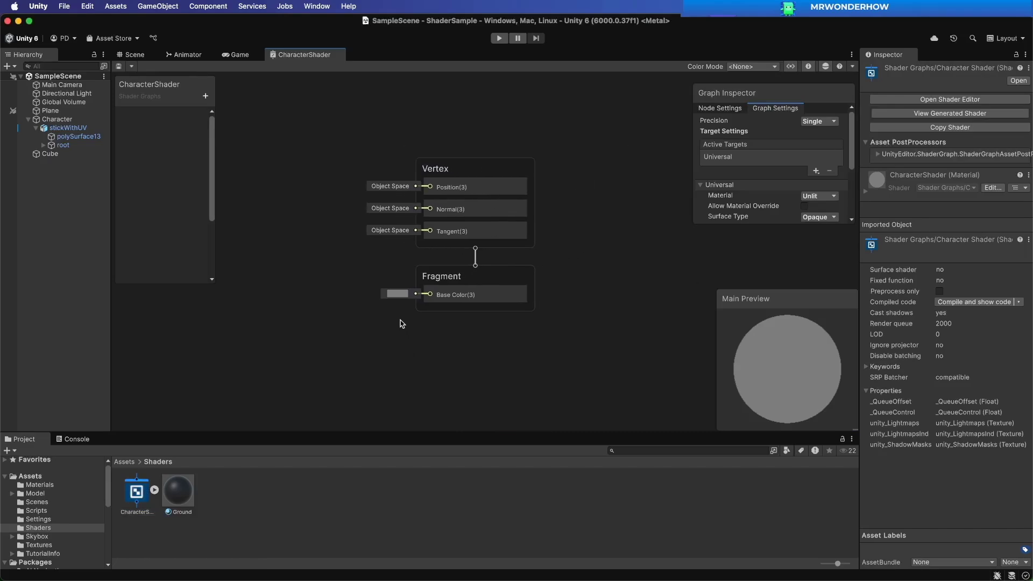
pyautogui.click(396, 295)
pyautogui.moveTo(446, 373); pyautogui.dragTo(420, 423)
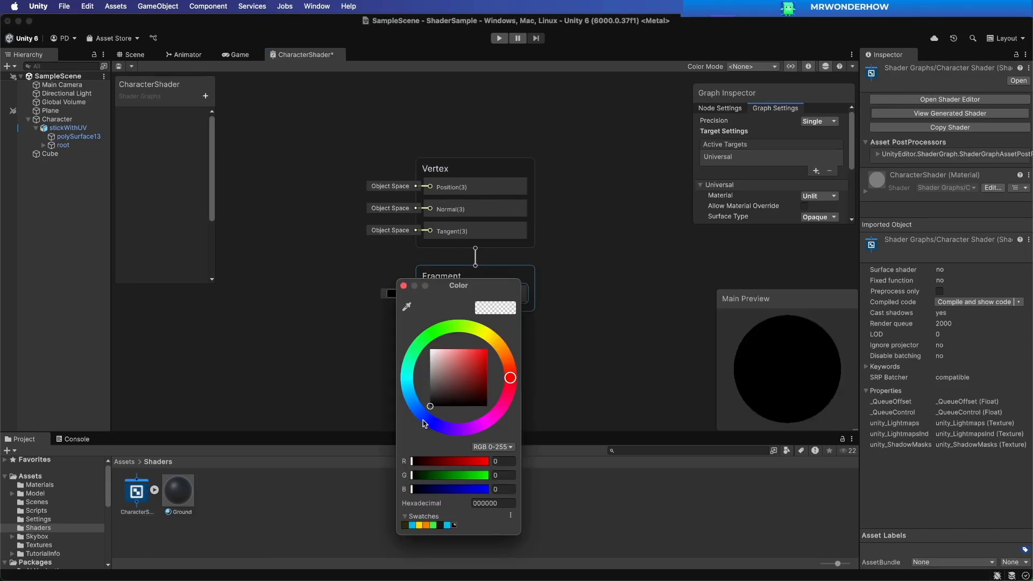
pyautogui.click(404, 286)
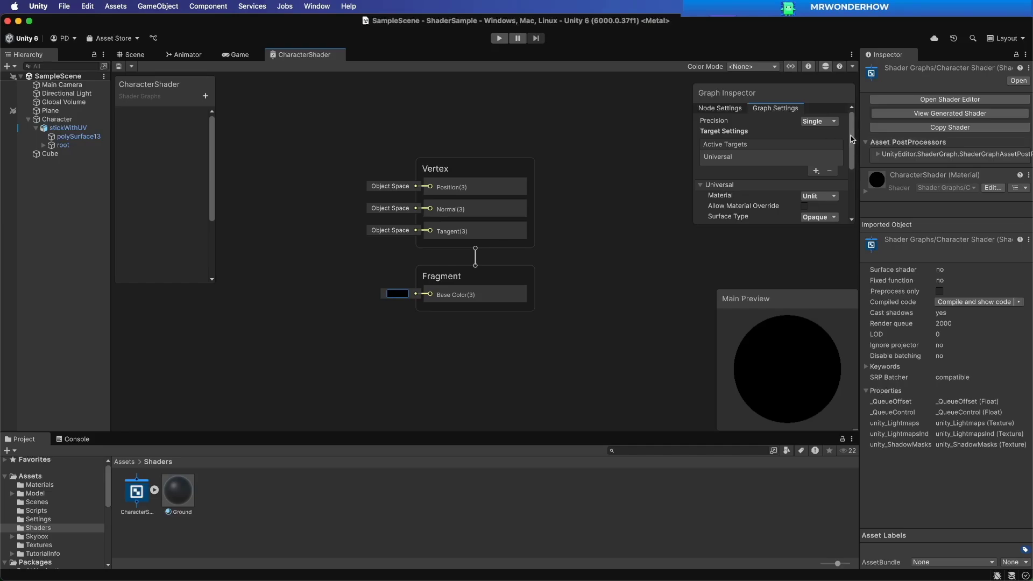
# Step: Set the graph's Surface Type to Transparent and save the shader
pyautogui.moveTo(851, 138); pyautogui.dragTo(851, 161)
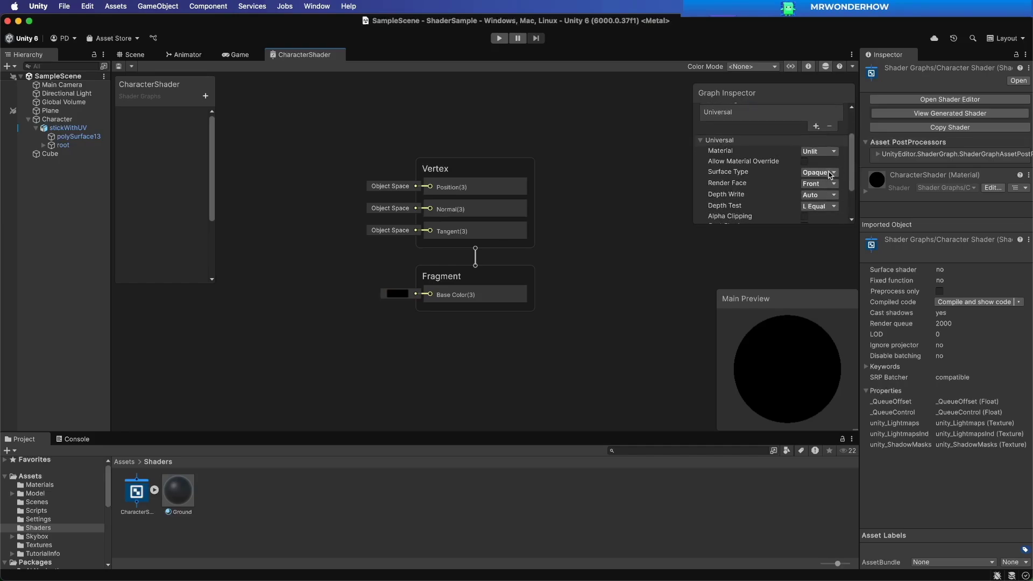
pyautogui.click(828, 173)
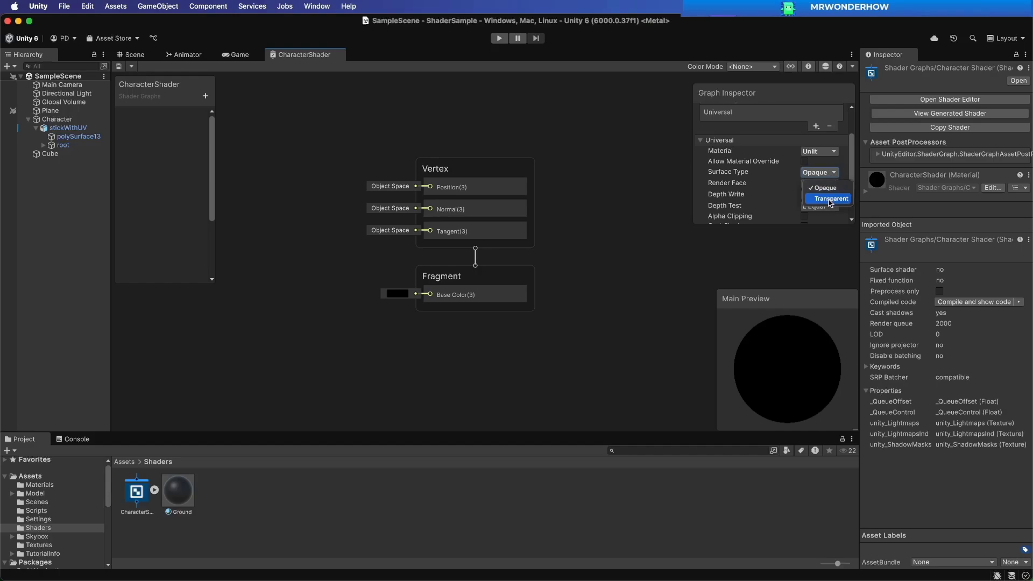
pyautogui.click(813, 217)
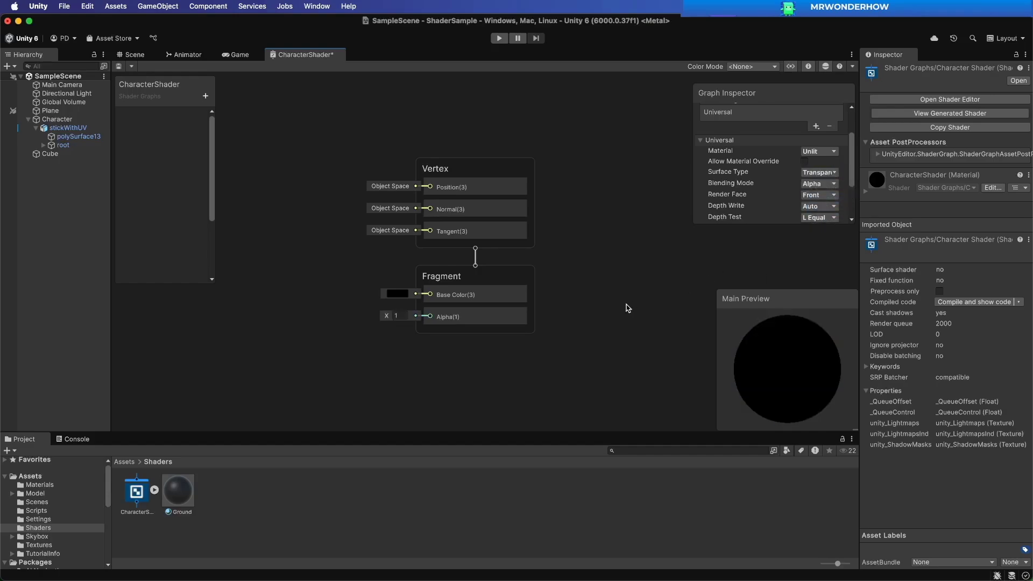
pyautogui.press('super+s')
pyautogui.moveTo(702, 225); pyautogui.dragTo(695, 249)
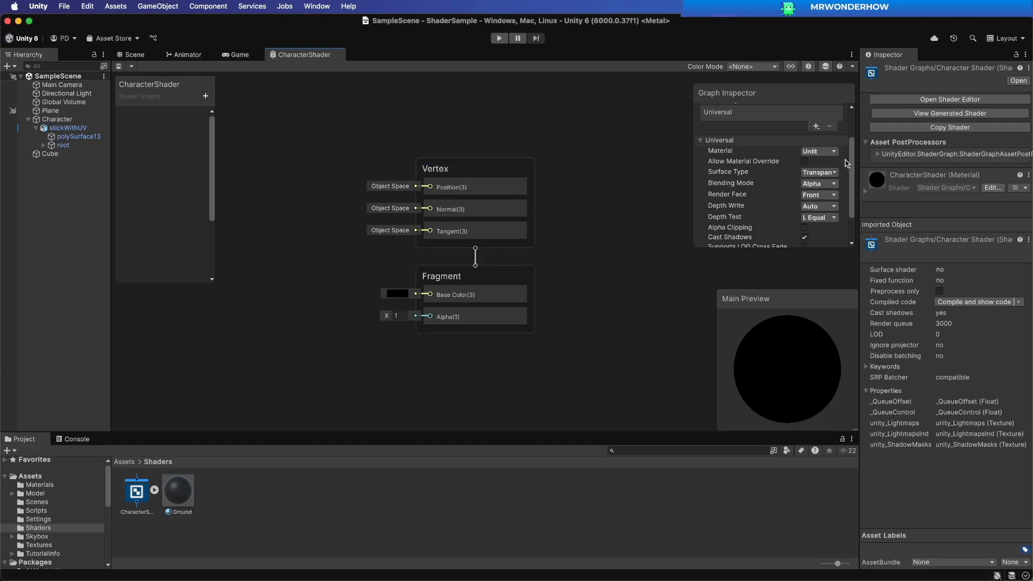
pyautogui.moveTo(853, 161); pyautogui.dragTo(852, 133)
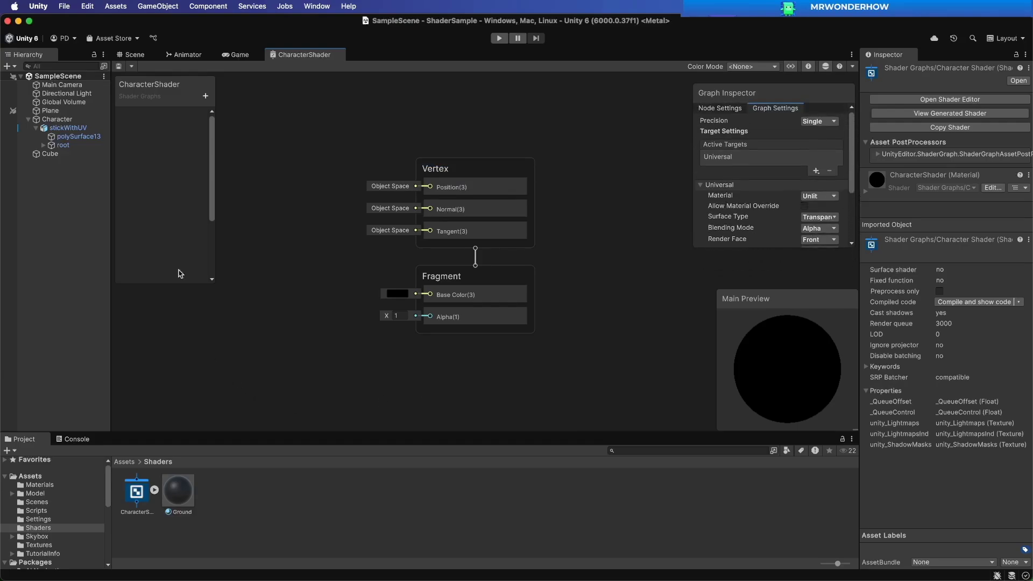
pyautogui.press('super+s')
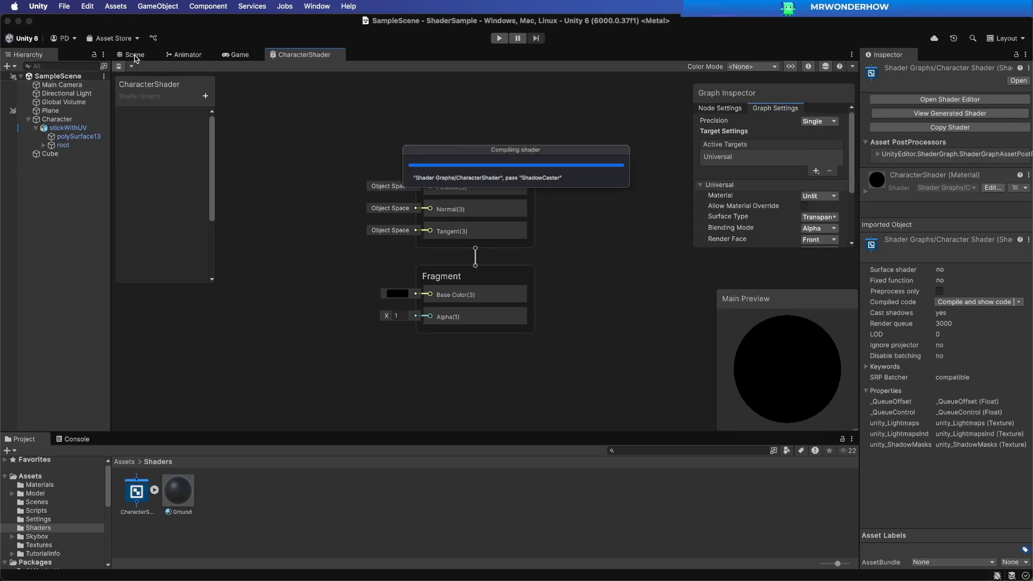
pyautogui.click(134, 58)
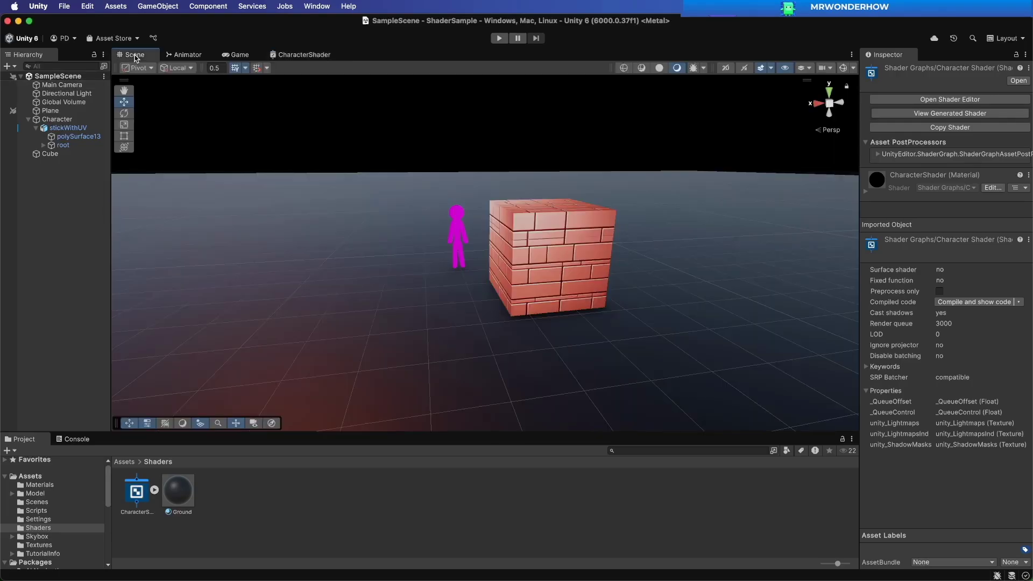
# Step: Enable Allow Material Override in the CharacterShader graph settings and save the graph
pyautogui.click(323, 54)
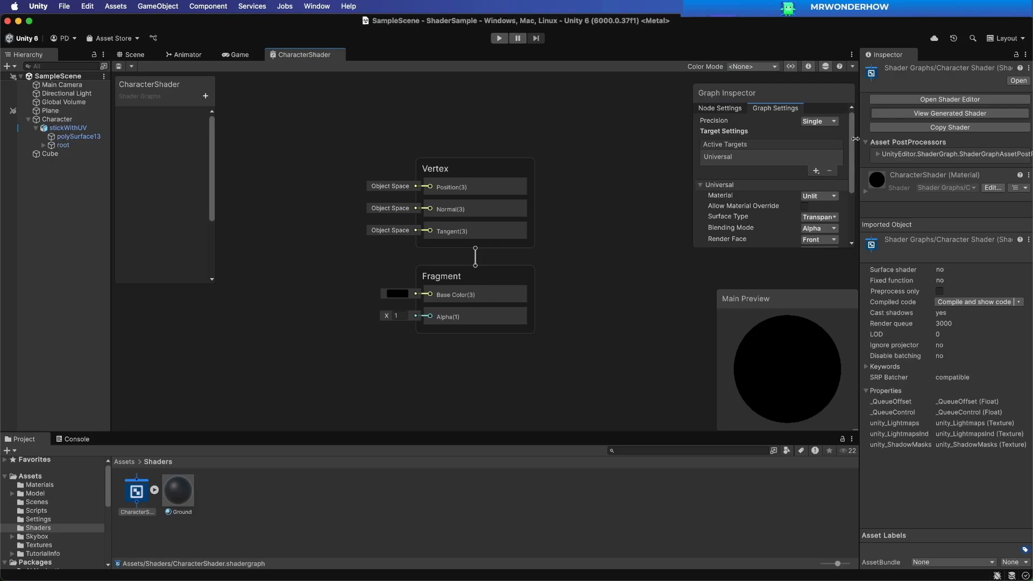
pyautogui.moveTo(852, 142); pyautogui.dragTo(848, 170)
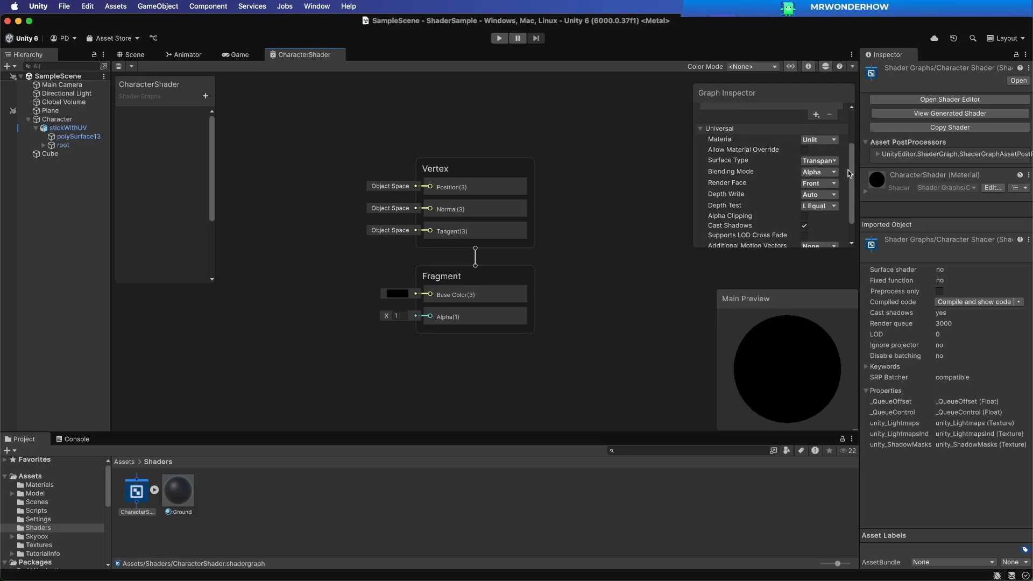
pyautogui.click(804, 152)
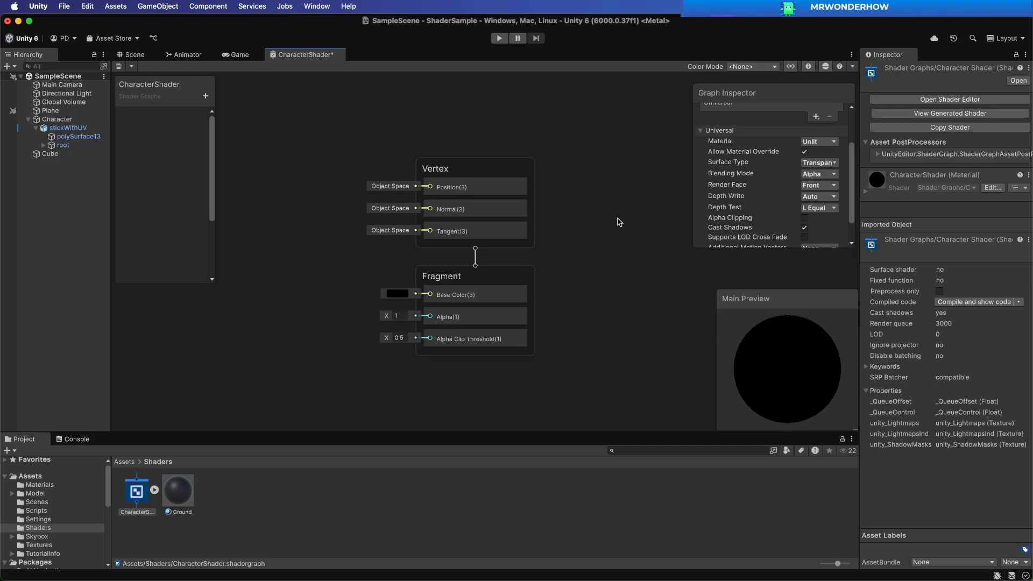
pyautogui.click(119, 68)
pyautogui.click(366, 510)
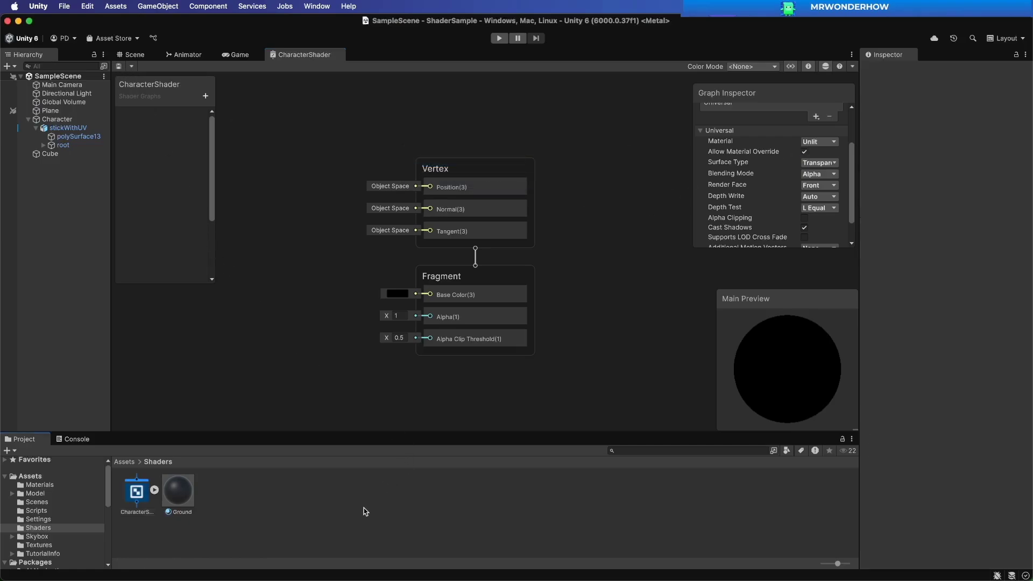
# Step: Create a material from the CharacterShader asset in the Shaders folder, keeping its default name
pyautogui.click(134, 55)
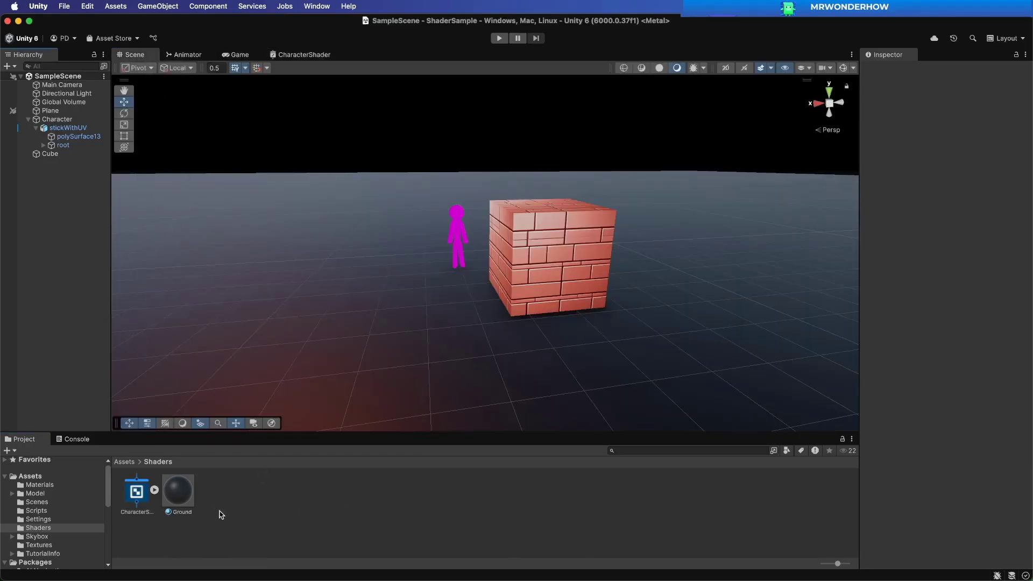
pyautogui.click(139, 496)
pyautogui.rightClick(139, 496)
pyautogui.moveTo(253, 262)
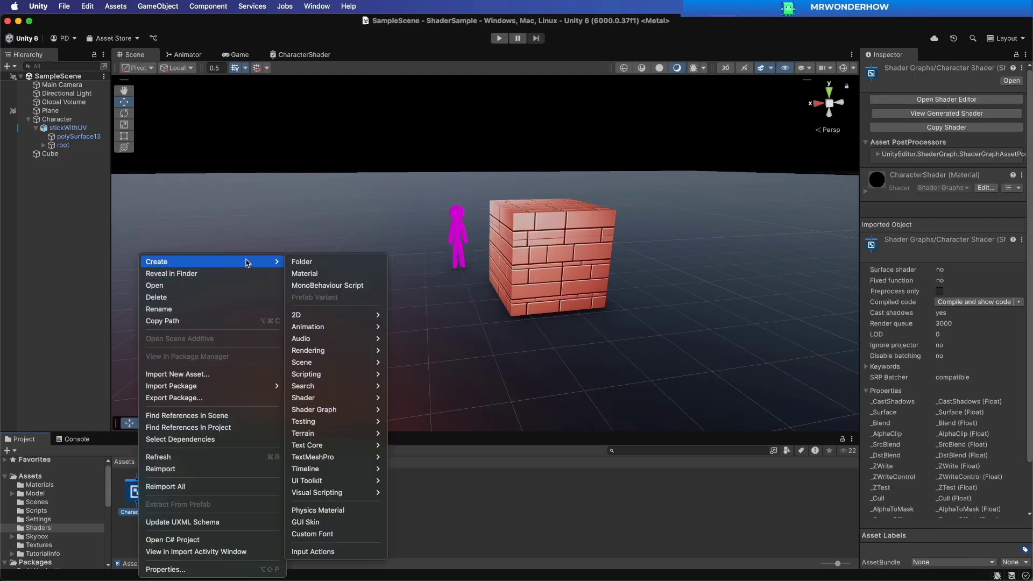
pyautogui.click(314, 273)
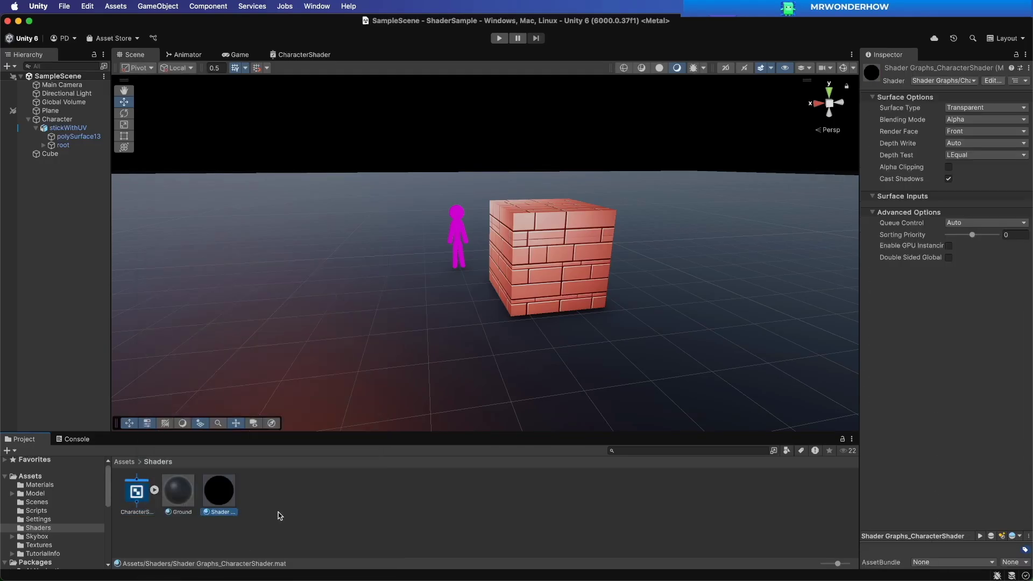
pyautogui.click(283, 517)
# Step: Apply the CharacterShader material to the magenta stick figure in the scene and save the scene
pyautogui.moveTo(219, 490); pyautogui.dragTo(460, 218)
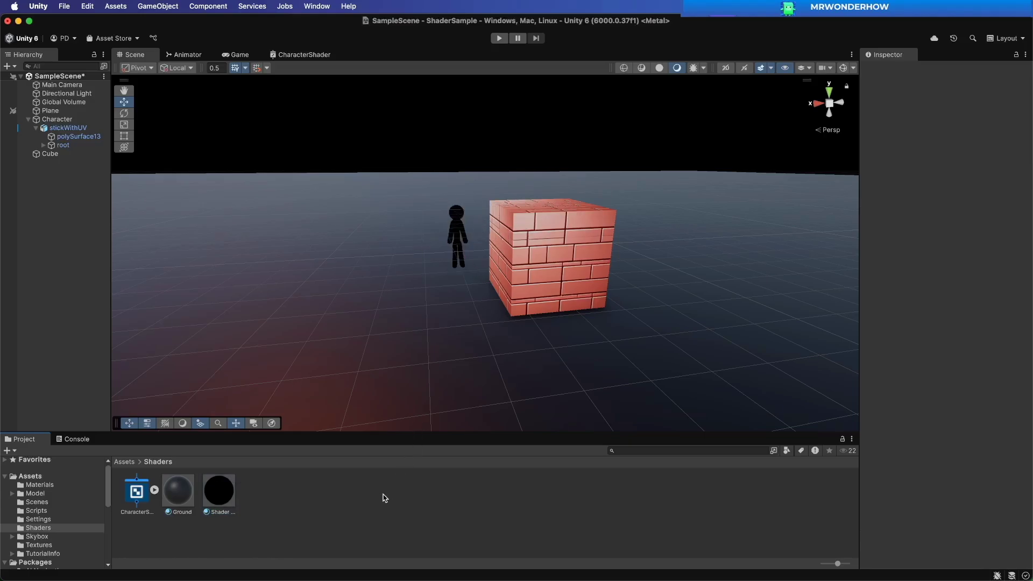
pyautogui.press('super+s')
pyautogui.click(225, 494)
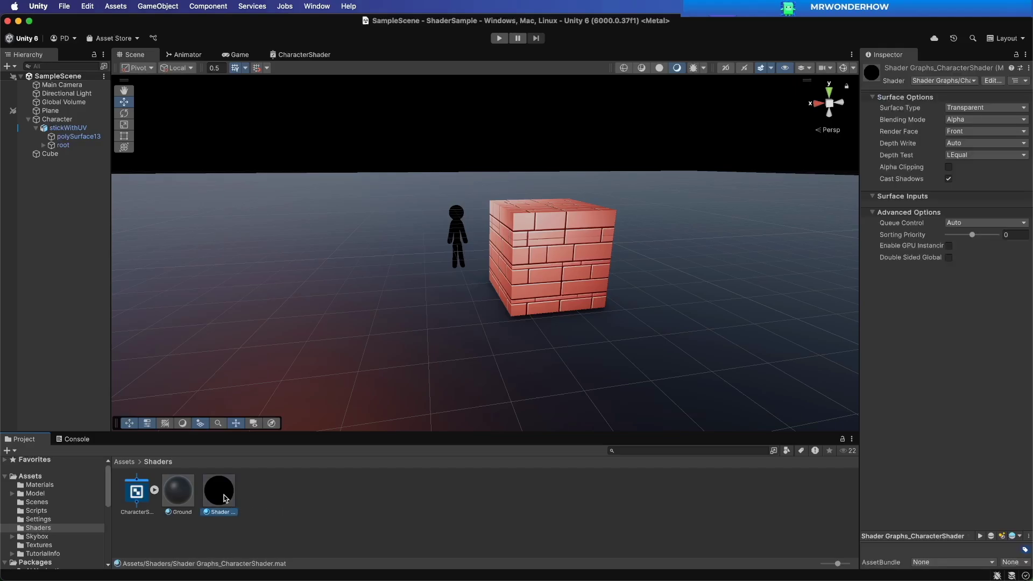
pyautogui.click(277, 511)
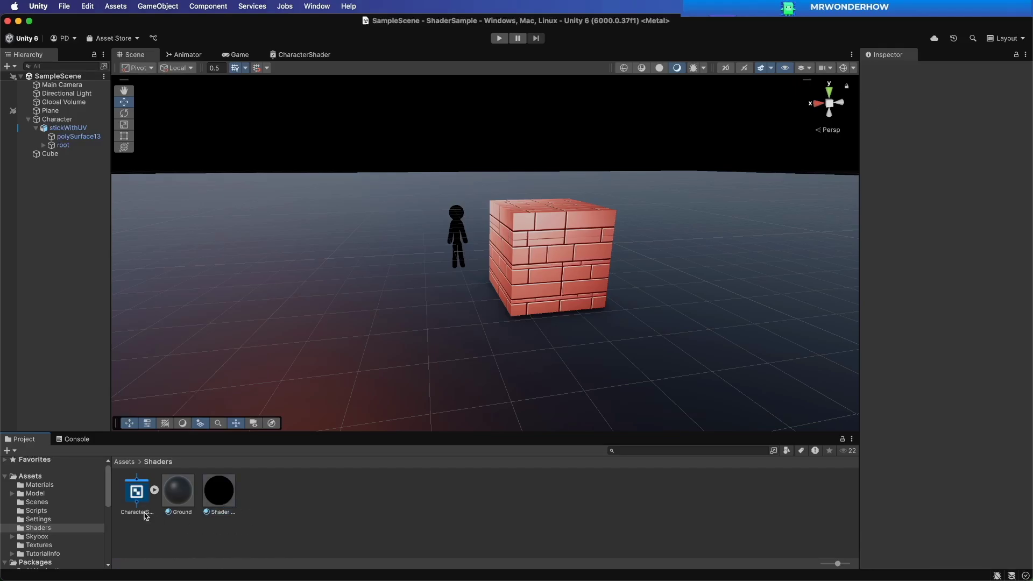
# Step: Add a Color property to the CharacterShader graph, connect it to the fragment Base Color, and save
pyautogui.click(138, 492)
pyautogui.doubleClick(138, 492)
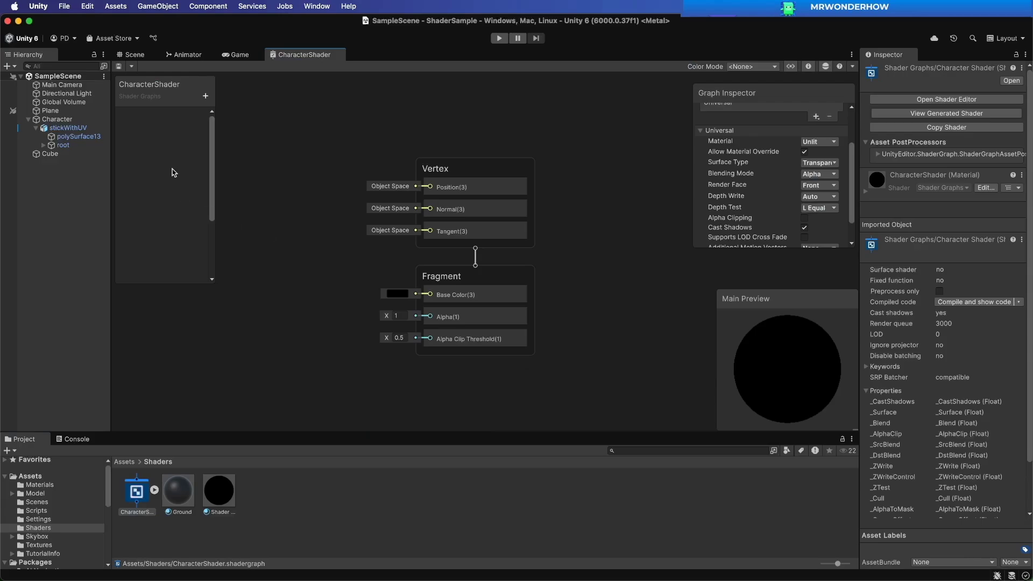
pyautogui.click(205, 97)
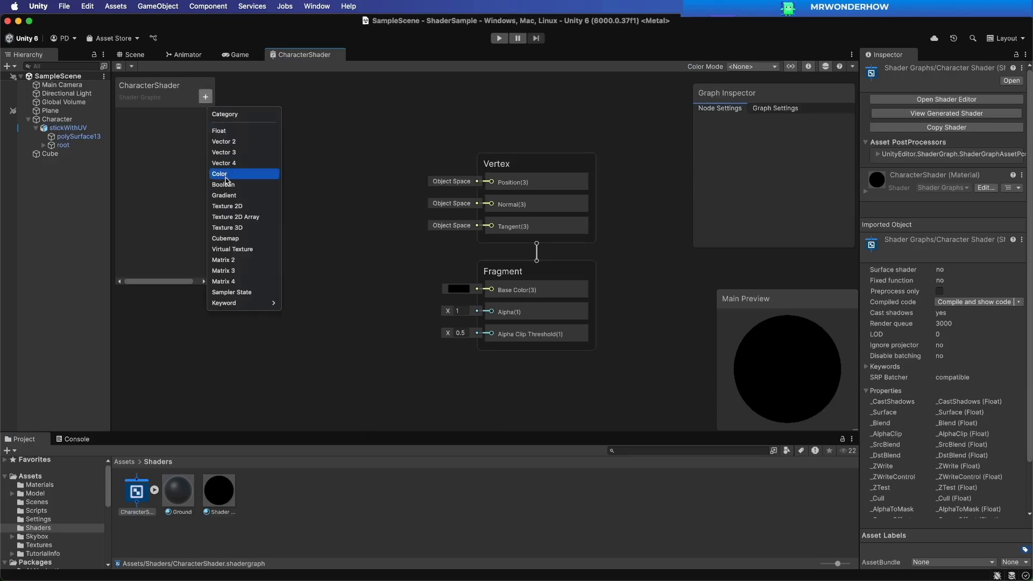
pyautogui.click(227, 173)
pyautogui.click(191, 117)
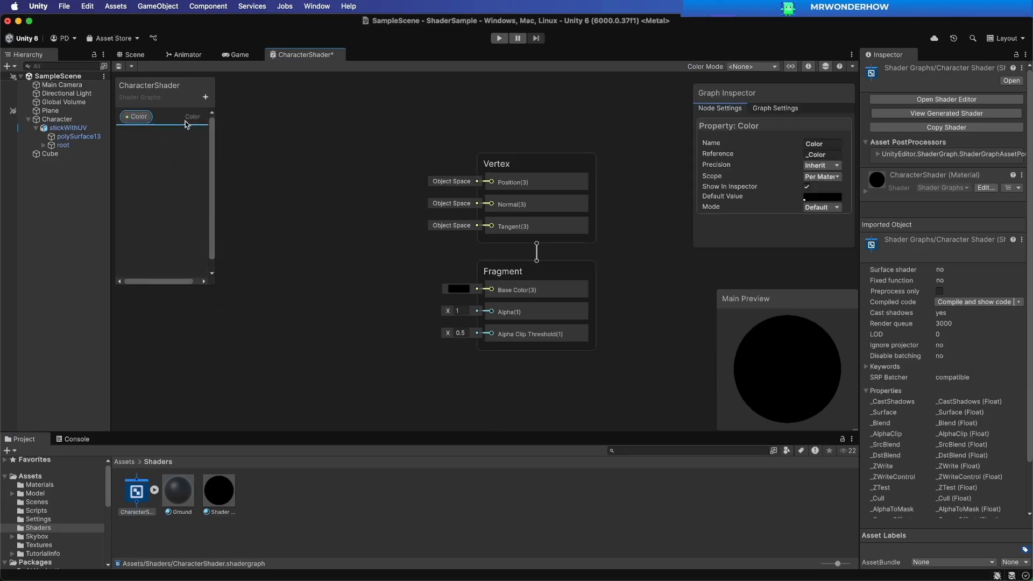
pyautogui.moveTo(332, 223); pyautogui.dragTo(490, 289)
pyautogui.press('super+s')
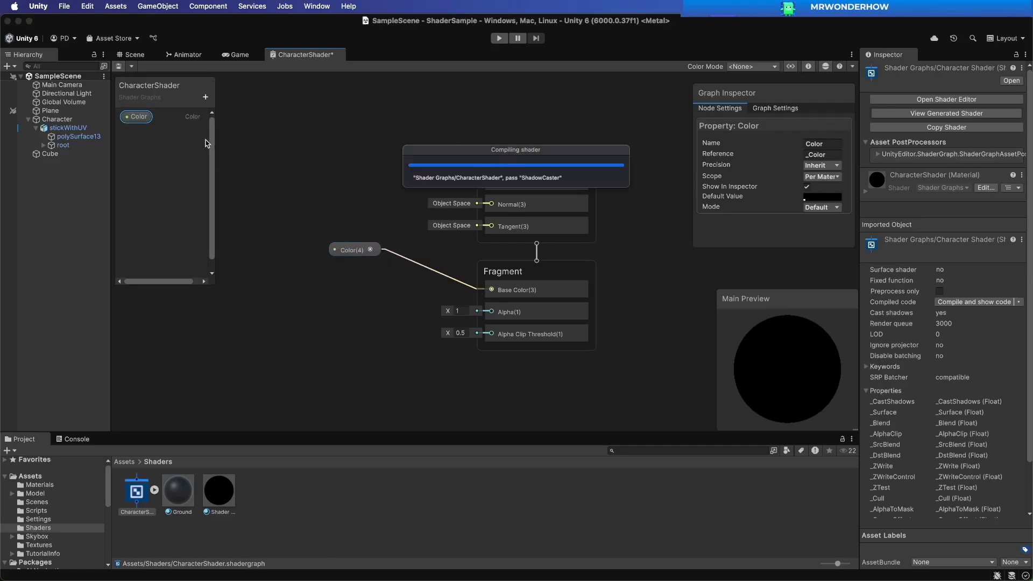
# Step: Return to the scene view and duplicate the CharacterShader material in the Shaders folder
pyautogui.click(134, 54)
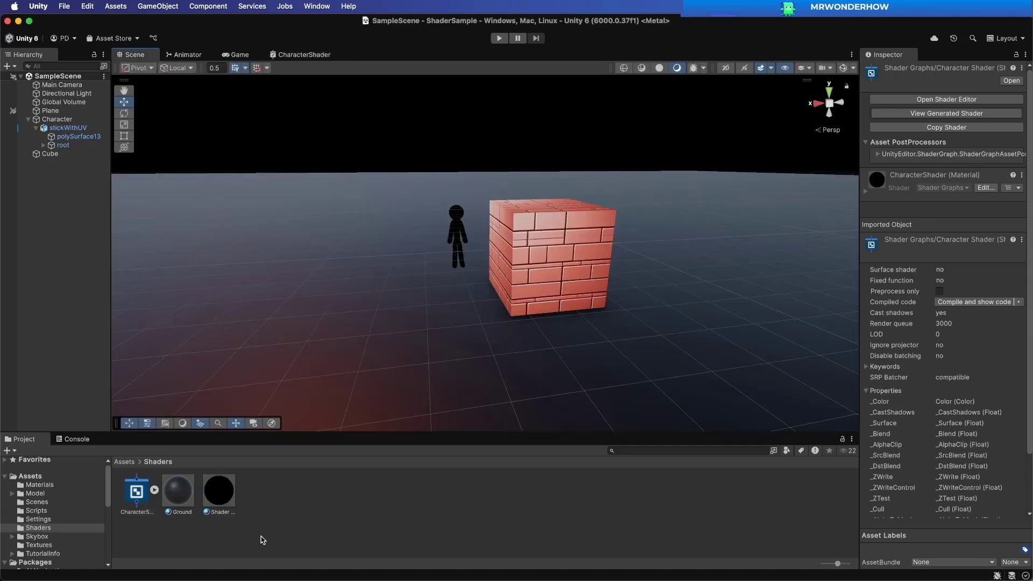
pyautogui.click(225, 495)
pyautogui.click(237, 508)
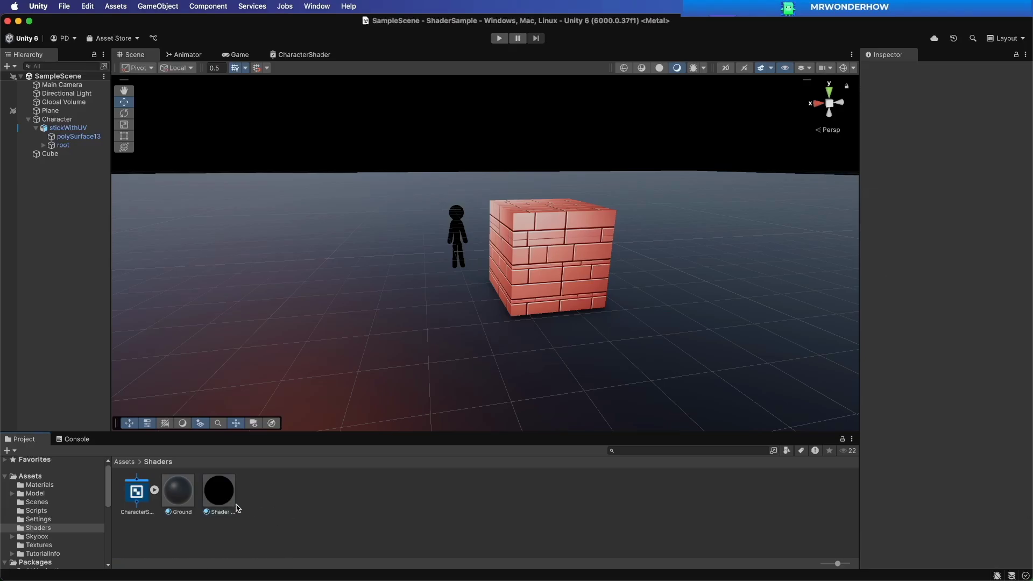
pyautogui.click(228, 497)
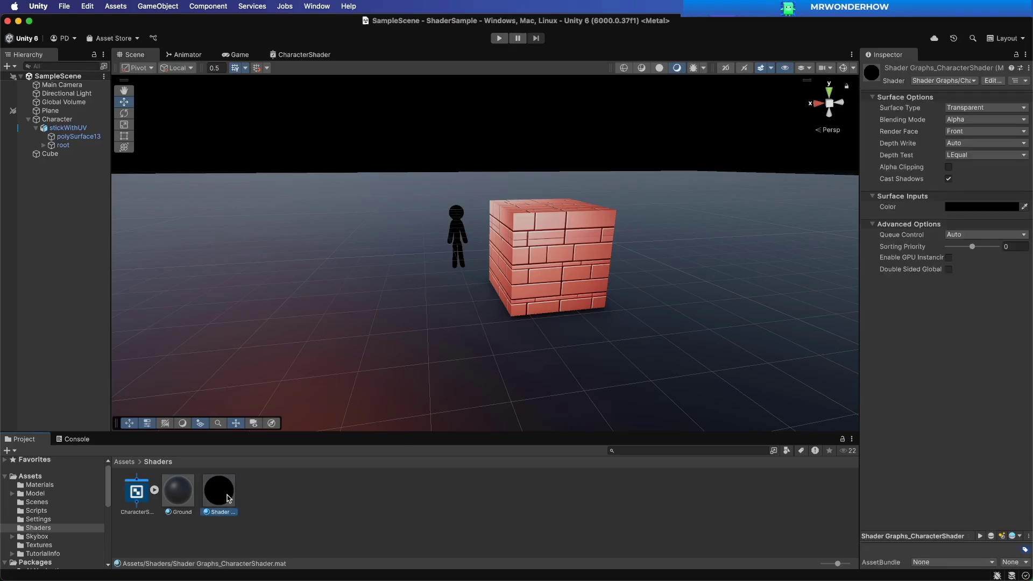
pyautogui.press('super+d')
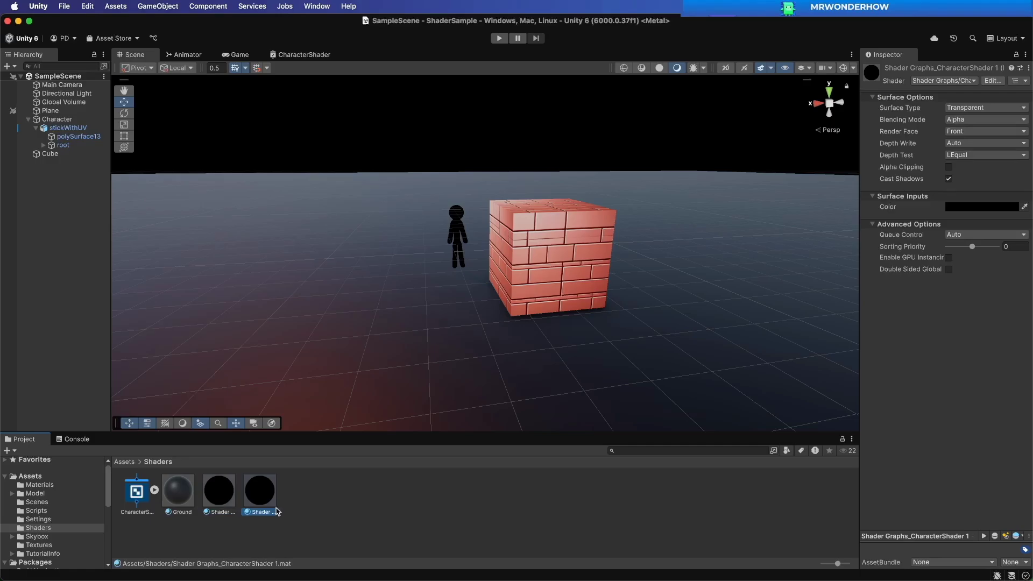
# Step: Rename the duplicated material HiddenMat and the original CharacterShader material VisibleMat
pyautogui.press('Return')
pyautogui.write('HiddenMat')
pyautogui.press('Return')
pyautogui.click(268, 531)
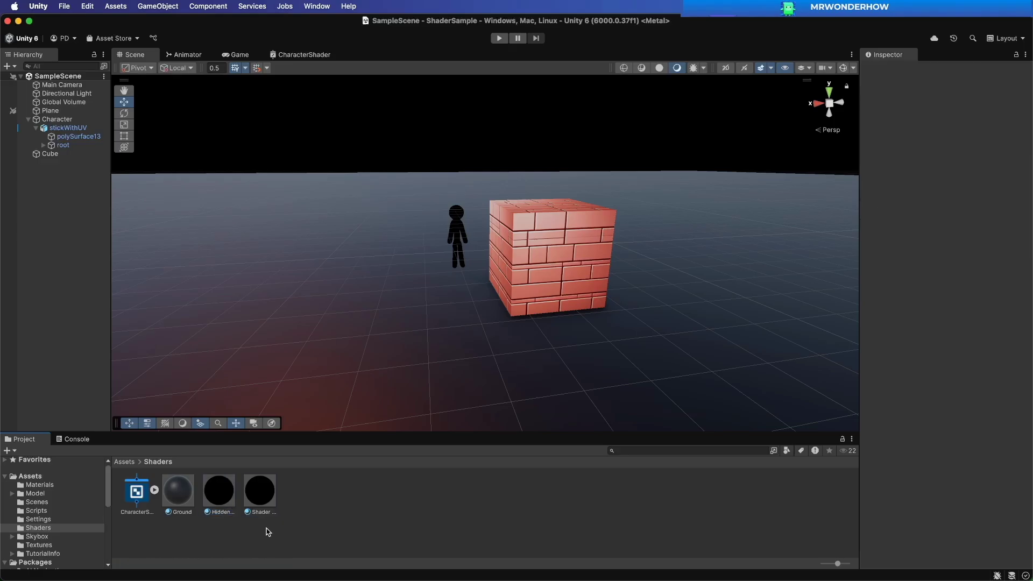
pyautogui.click(269, 499)
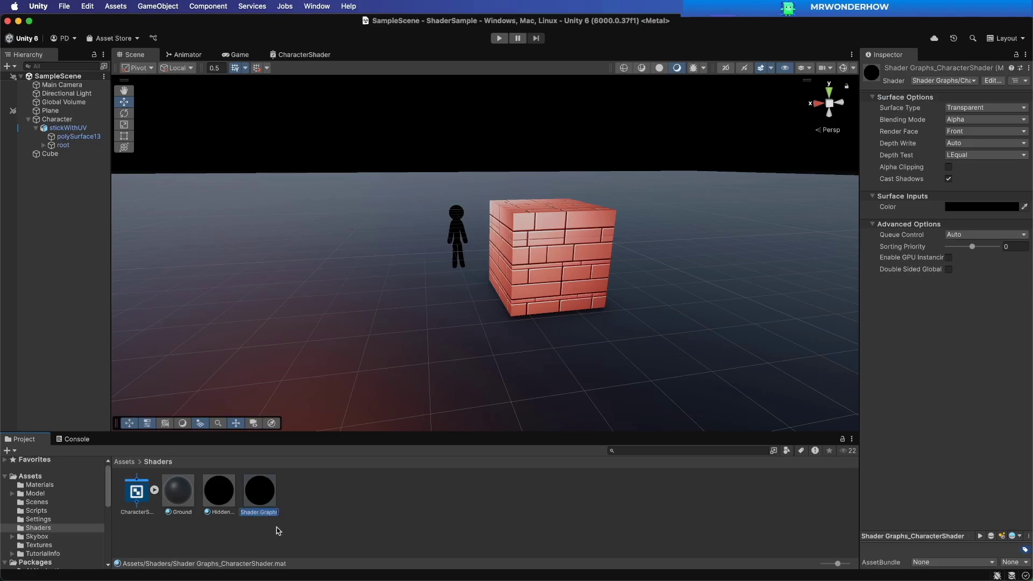
pyautogui.write('VisibleMat')
pyautogui.press('Return')
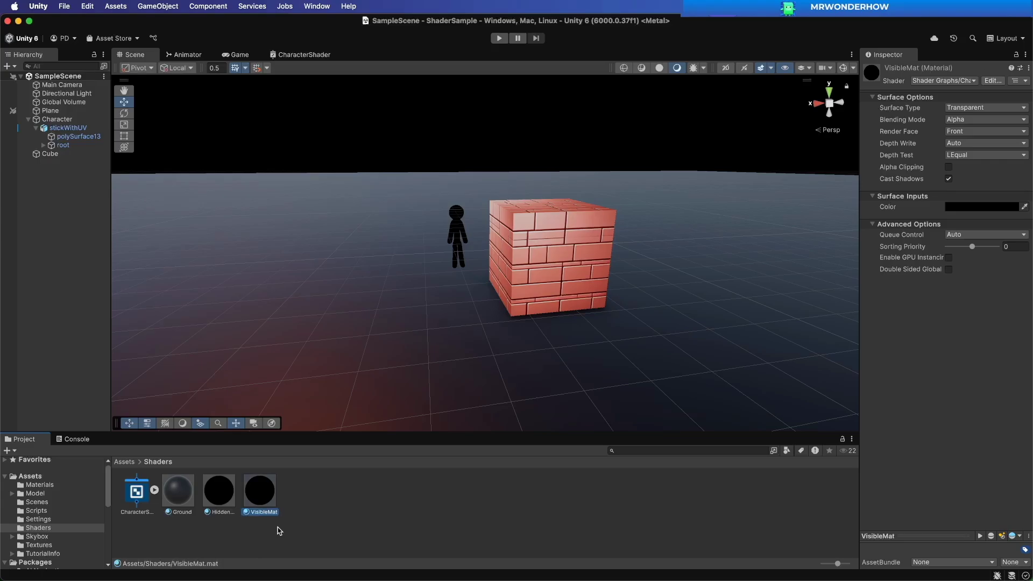
pyautogui.click(285, 531)
# Step: Set the Color of the HiddenMat material to a bright, fully saturated cyan
pyautogui.click(269, 495)
pyautogui.click(226, 487)
pyautogui.click(966, 207)
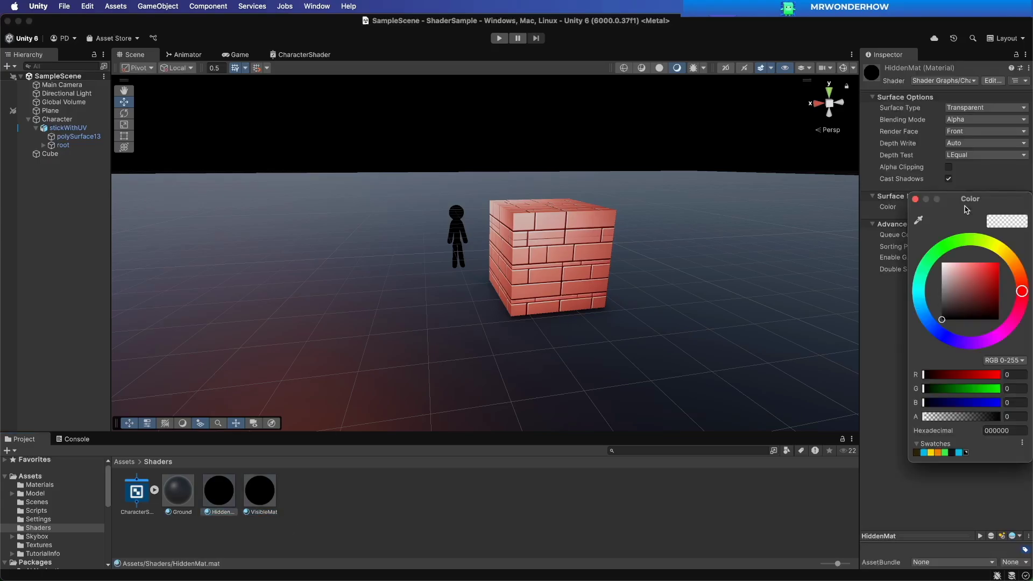
pyautogui.click(921, 292)
pyautogui.moveTo(958, 277); pyautogui.dragTo(1016, 259)
pyautogui.click(915, 199)
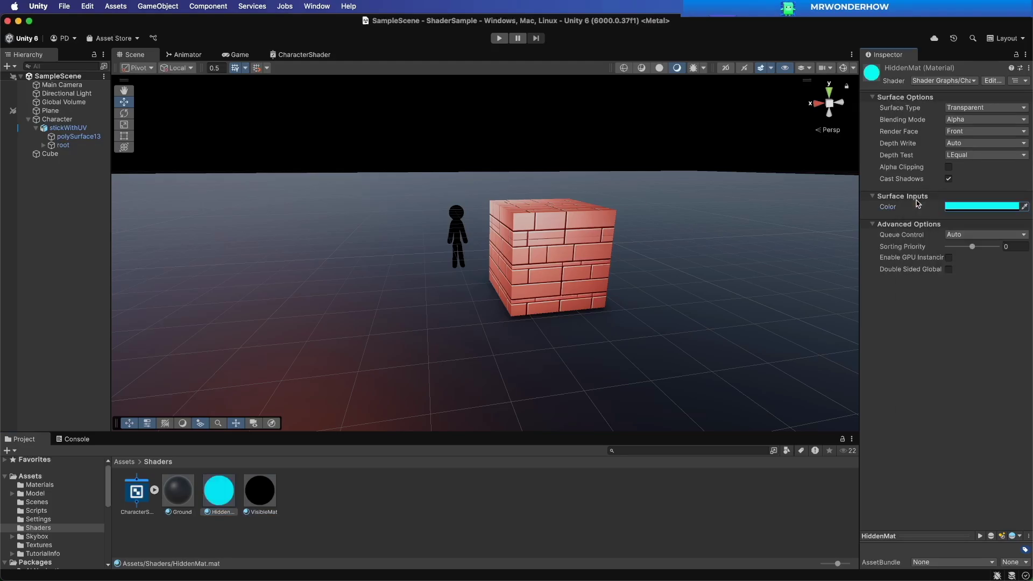
pyautogui.click(330, 504)
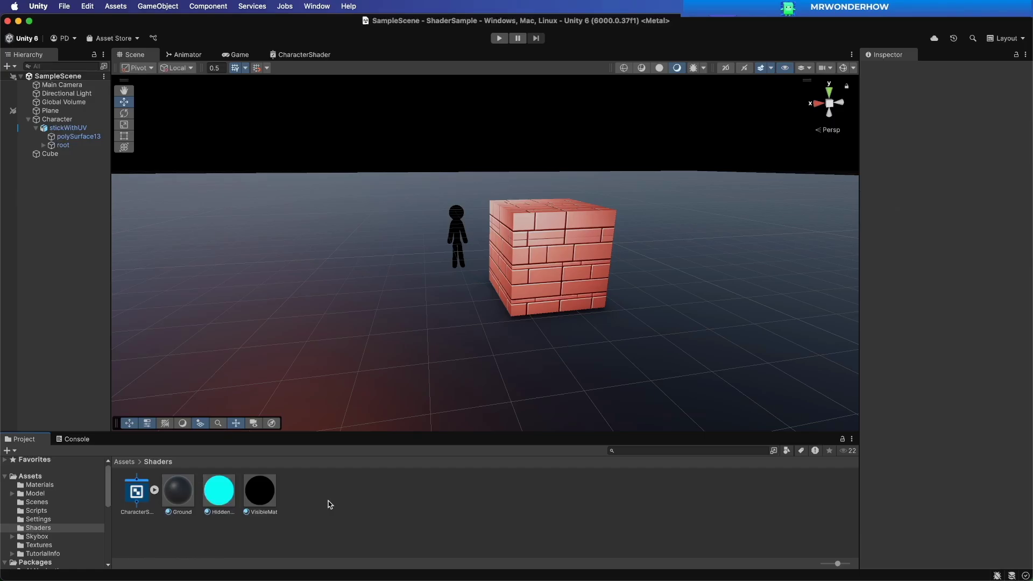
# Step: Set the Depth Test of the HiddenMat material to Greater
pyautogui.click(227, 498)
pyautogui.click(985, 155)
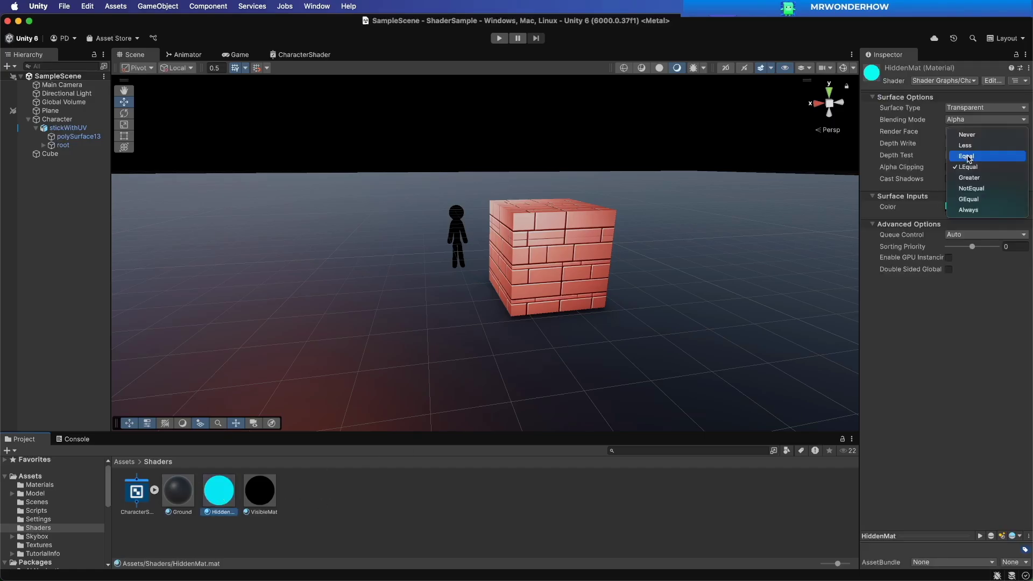
pyautogui.click(977, 182)
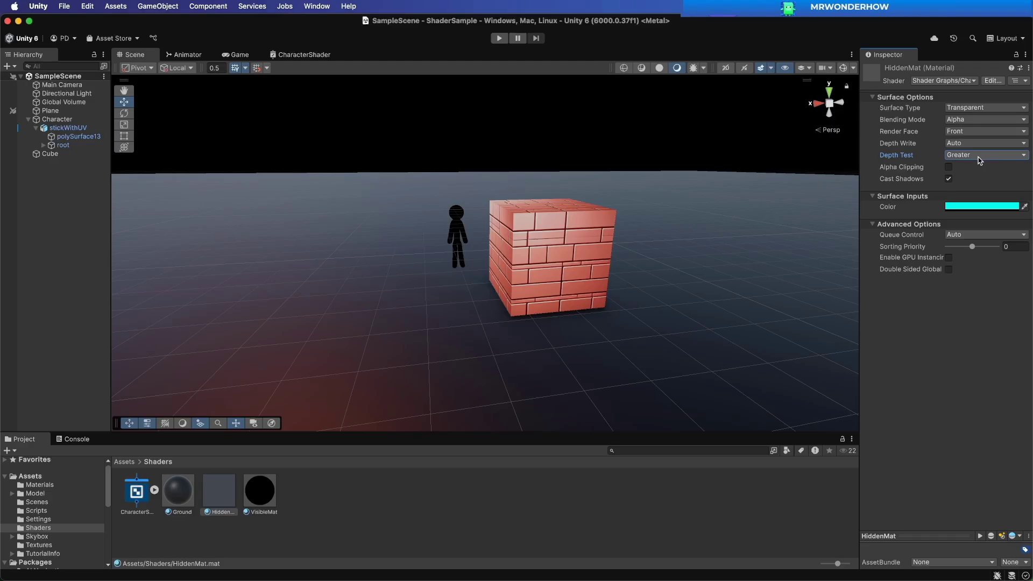
pyautogui.click(978, 160)
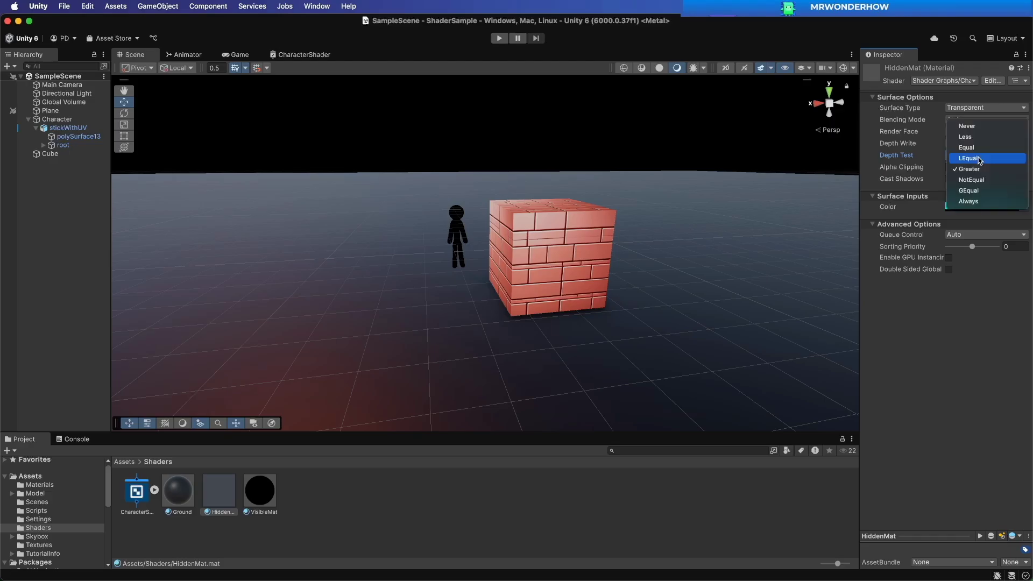
pyautogui.click(906, 404)
pyautogui.click(412, 512)
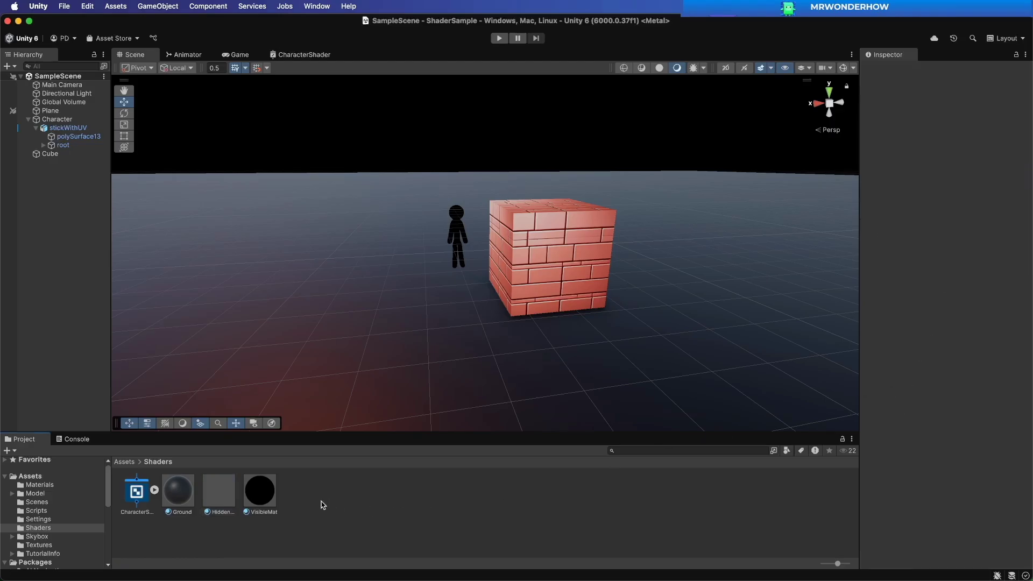
pyautogui.click(223, 490)
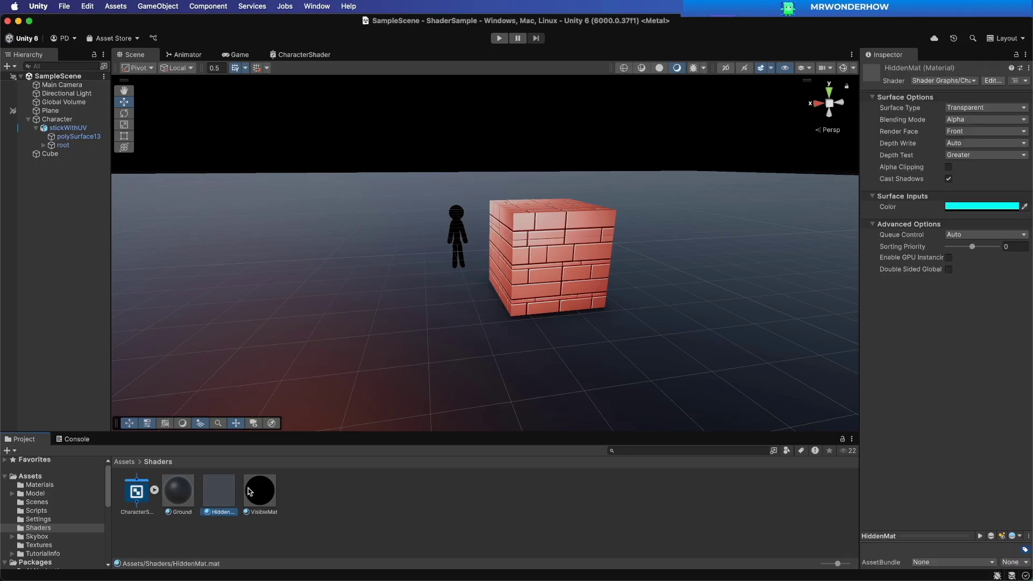
pyautogui.click(354, 516)
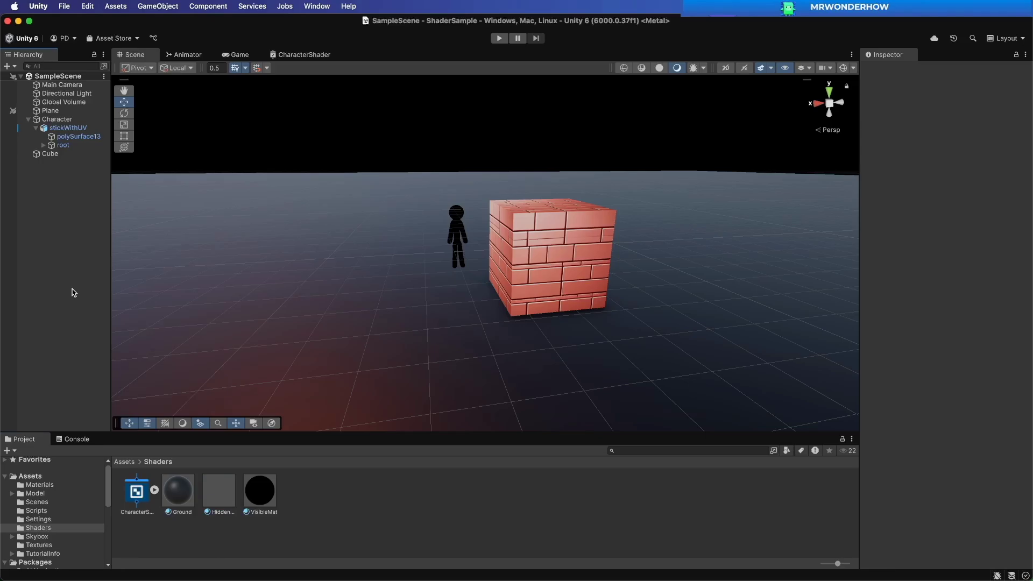
# Step: Starting from the Character object's layer options, add a new layer named Player as User Layer 6
pyautogui.click(37, 519)
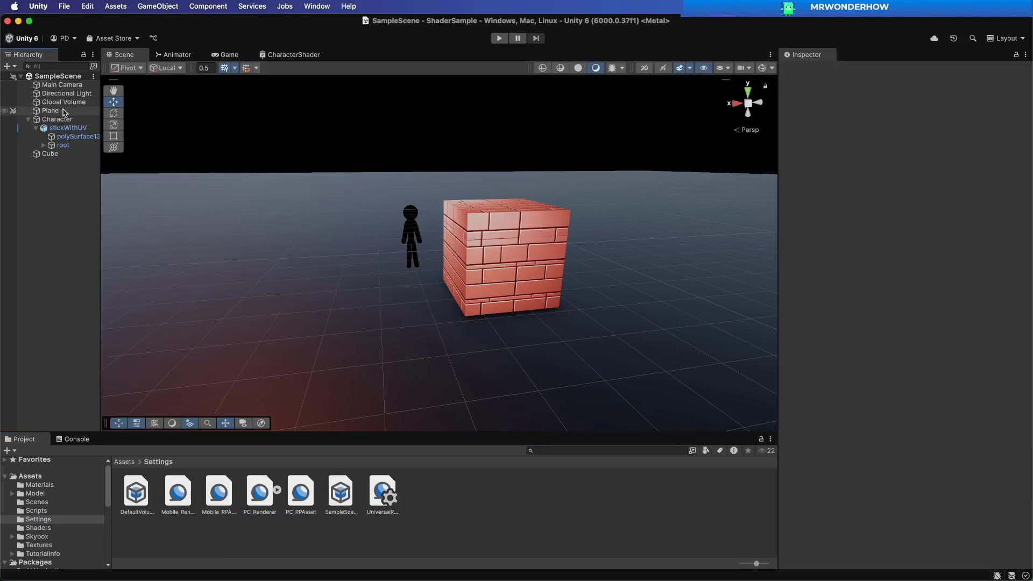
pyautogui.click(57, 119)
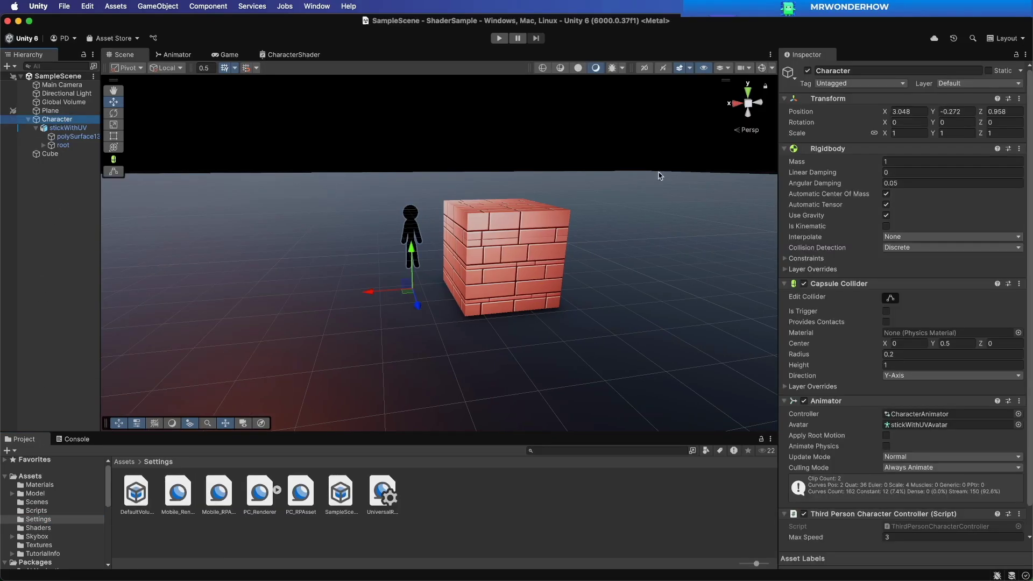
pyautogui.click(958, 86)
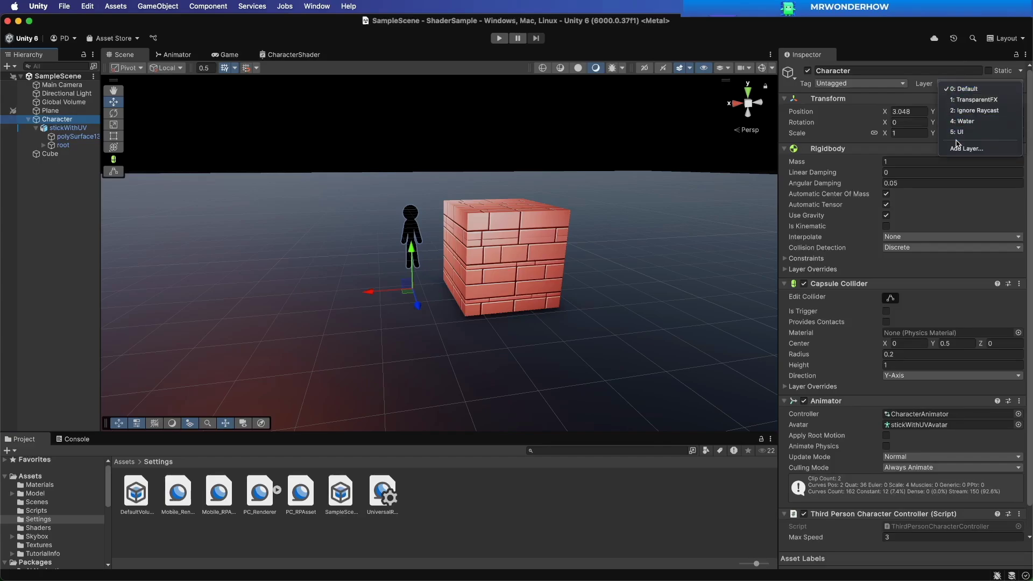
pyautogui.click(956, 151)
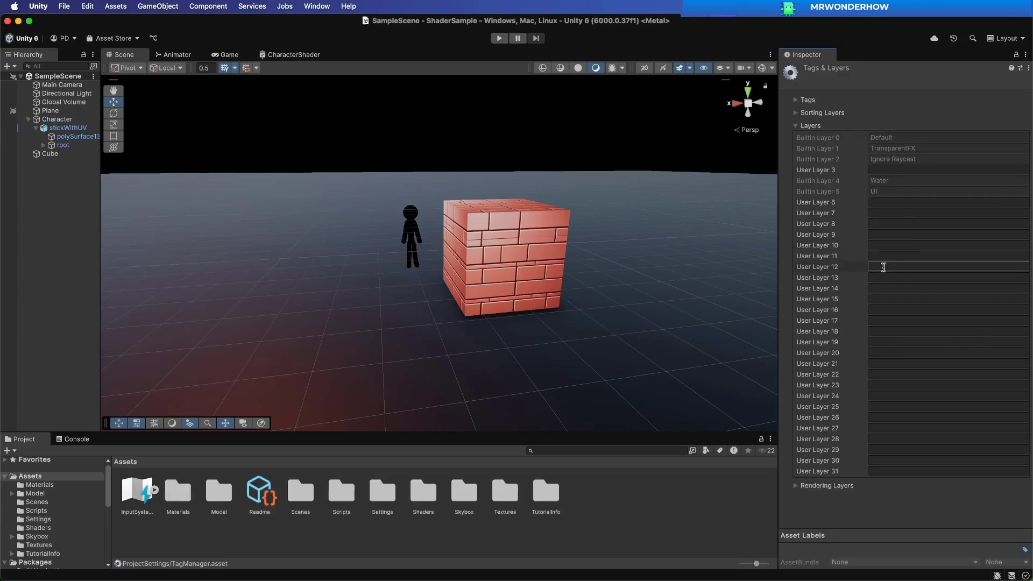
pyautogui.click(885, 203)
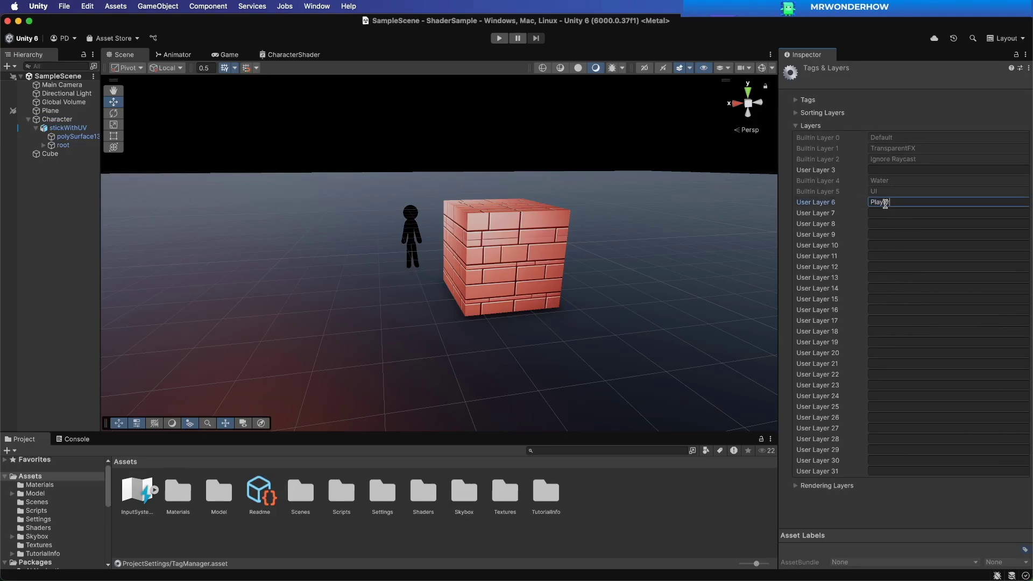
pyautogui.click(55, 296)
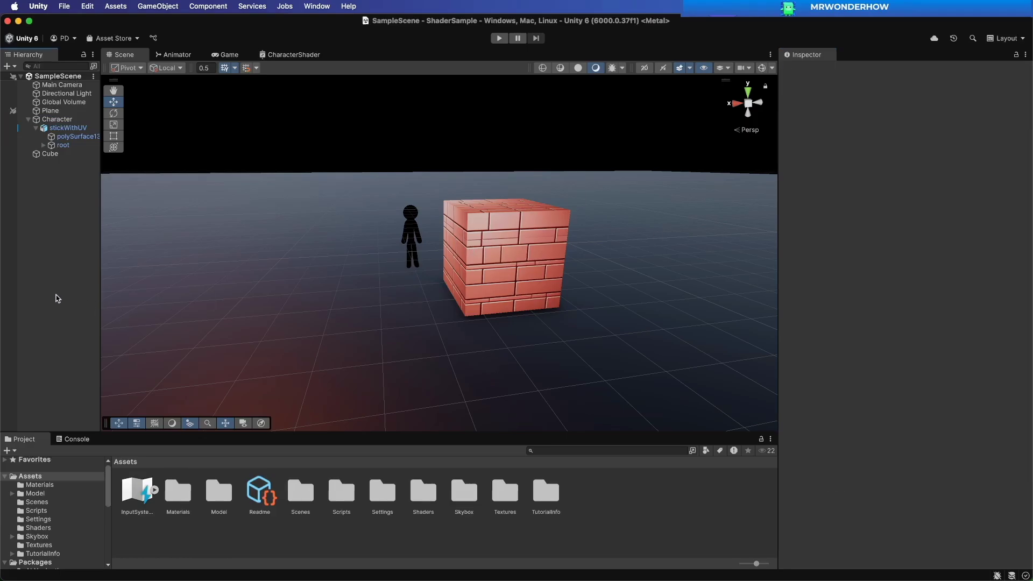
# Step: Assign the Character object and all its child objects to the Player layer
pyautogui.click(64, 120)
pyautogui.click(979, 84)
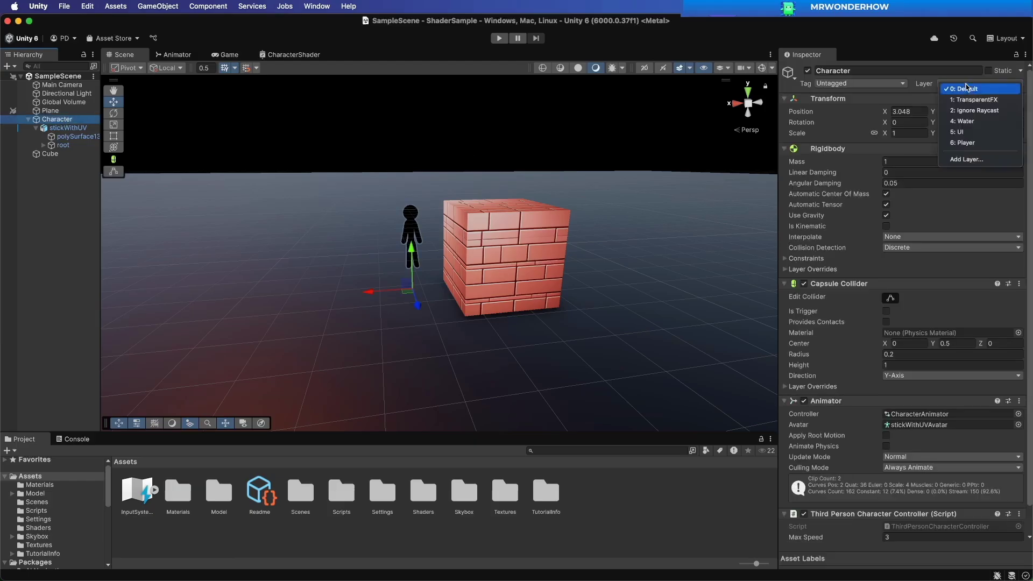
pyautogui.click(962, 143)
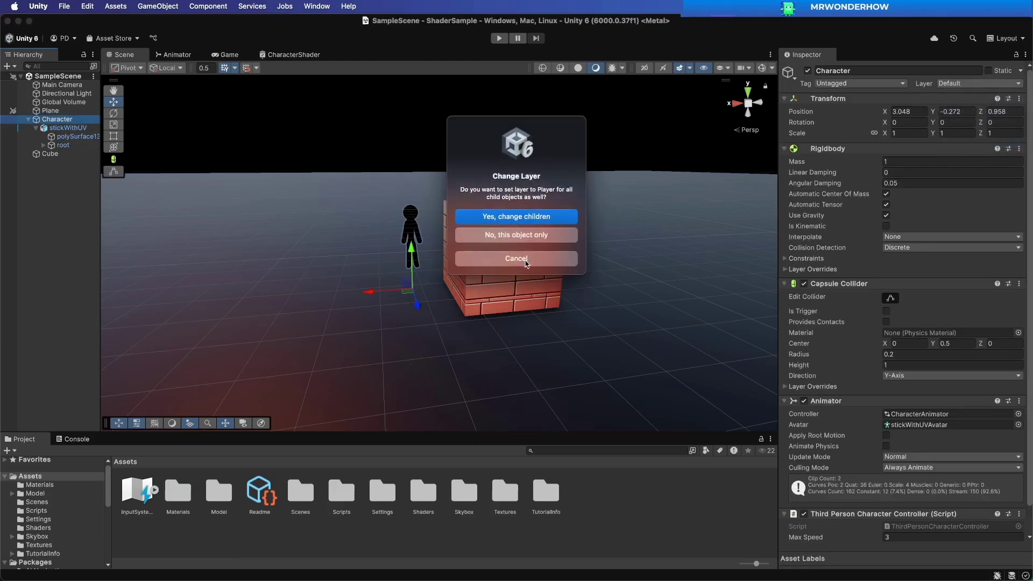
pyautogui.click(516, 218)
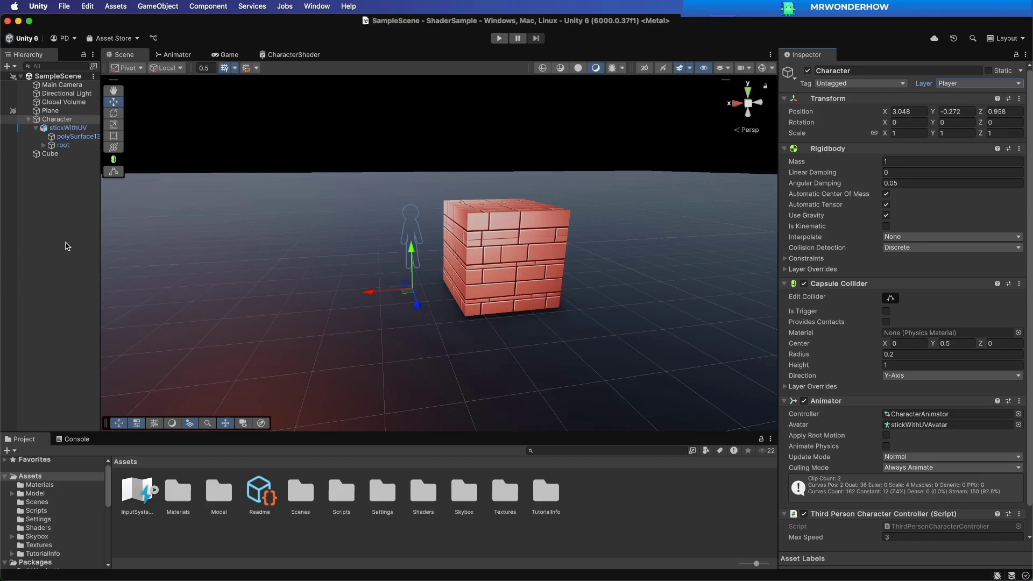
# Step: Add a Render Objects renderer feature to PC_Renderer in the Settings folder and name it VisibleRender
pyautogui.click(38, 519)
pyautogui.click(260, 492)
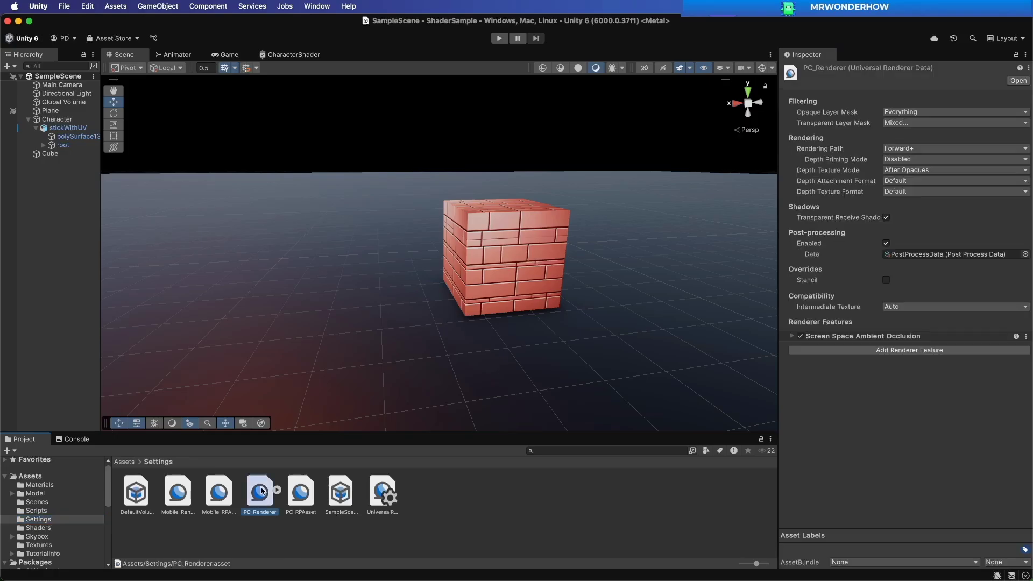
pyautogui.click(882, 351)
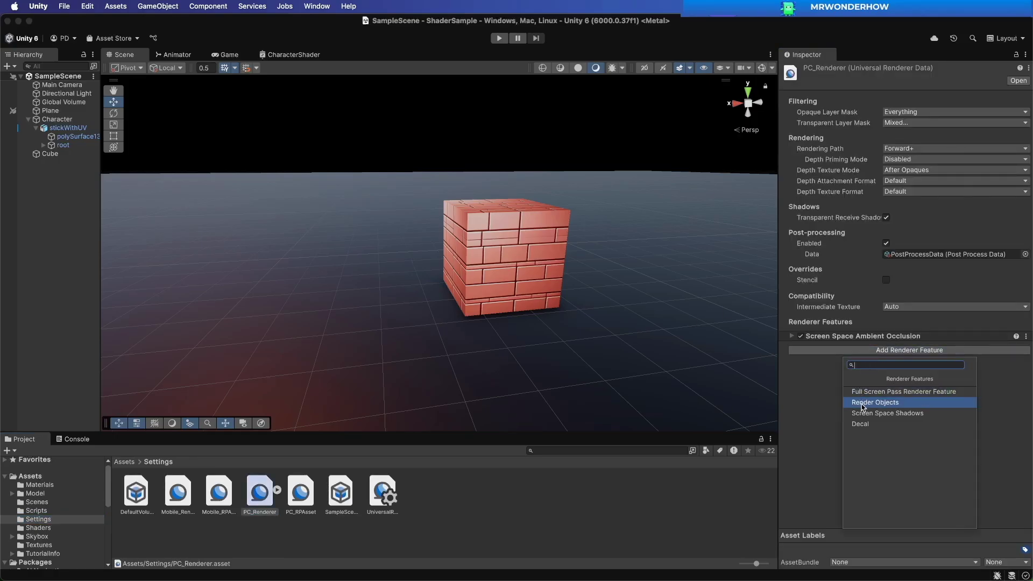
pyautogui.click(883, 405)
pyautogui.click(938, 326)
pyautogui.moveTo(939, 326); pyautogui.dragTo(865, 324)
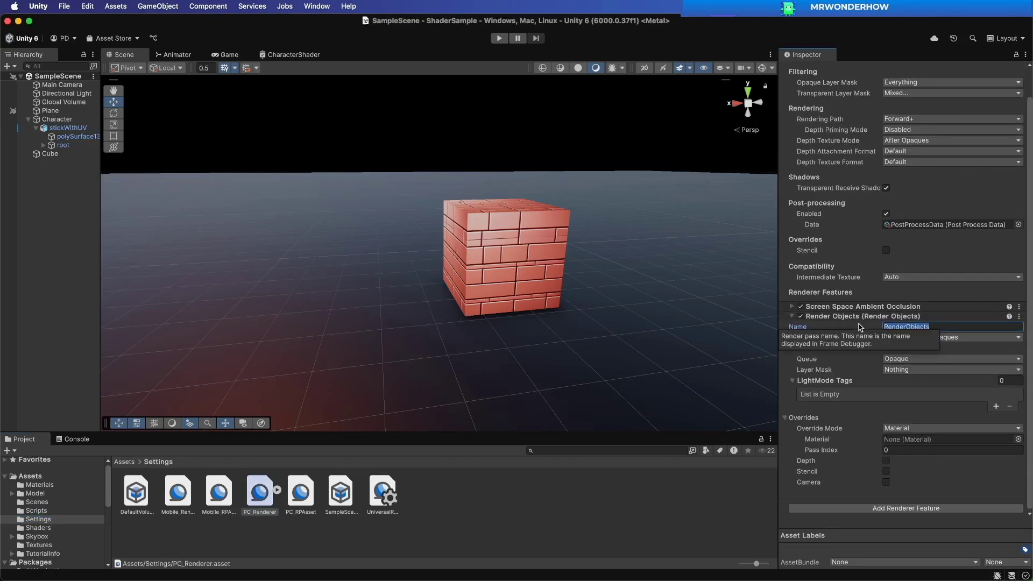
pyautogui.write('VisibleRender')
pyautogui.press('Return')
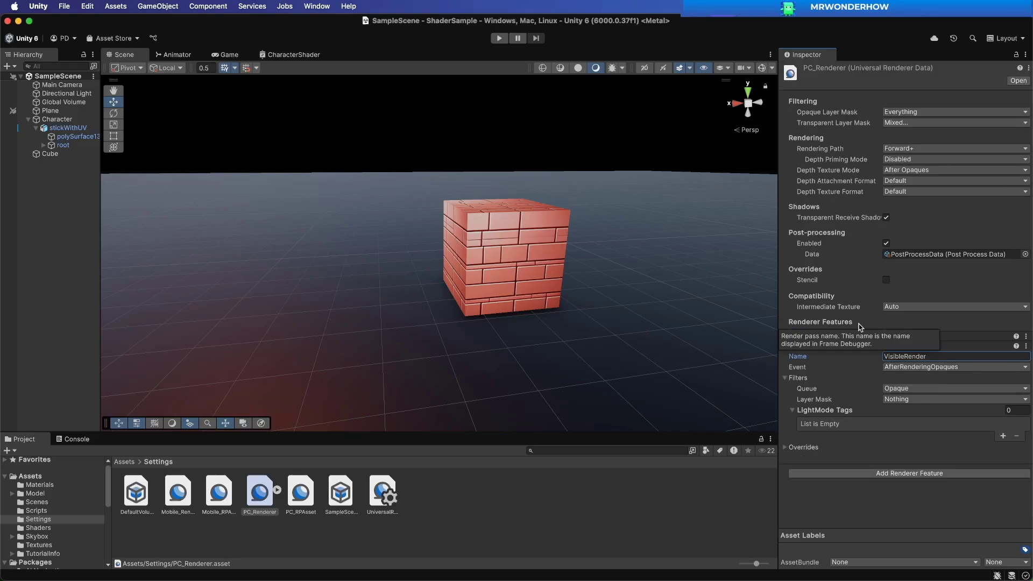
# Step: Set the VisibleRender feature's filter Queue to Transparent and its Layer Mask to Player
pyautogui.click(904, 388)
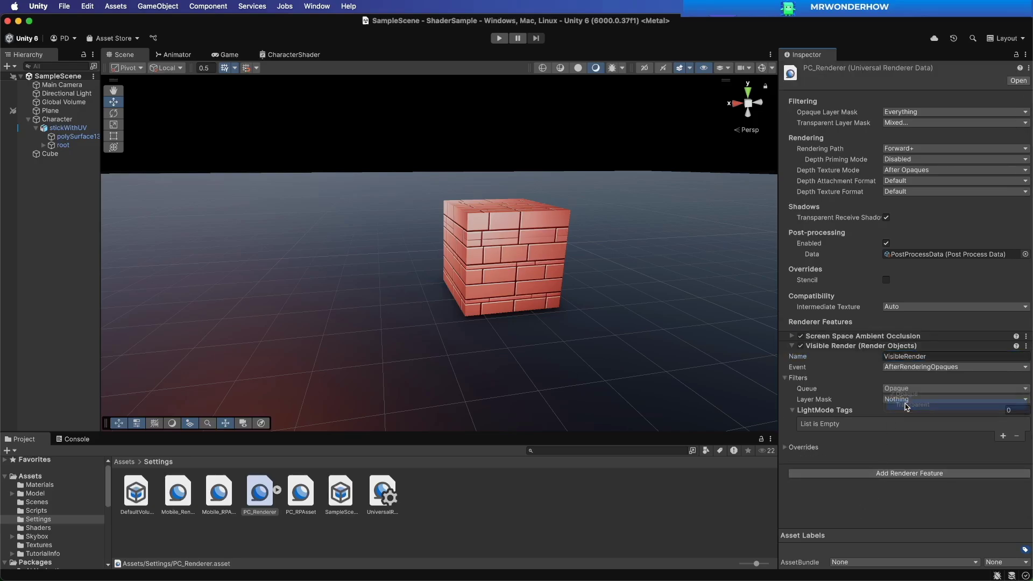
pyautogui.click(906, 405)
pyautogui.click(904, 399)
pyautogui.click(902, 486)
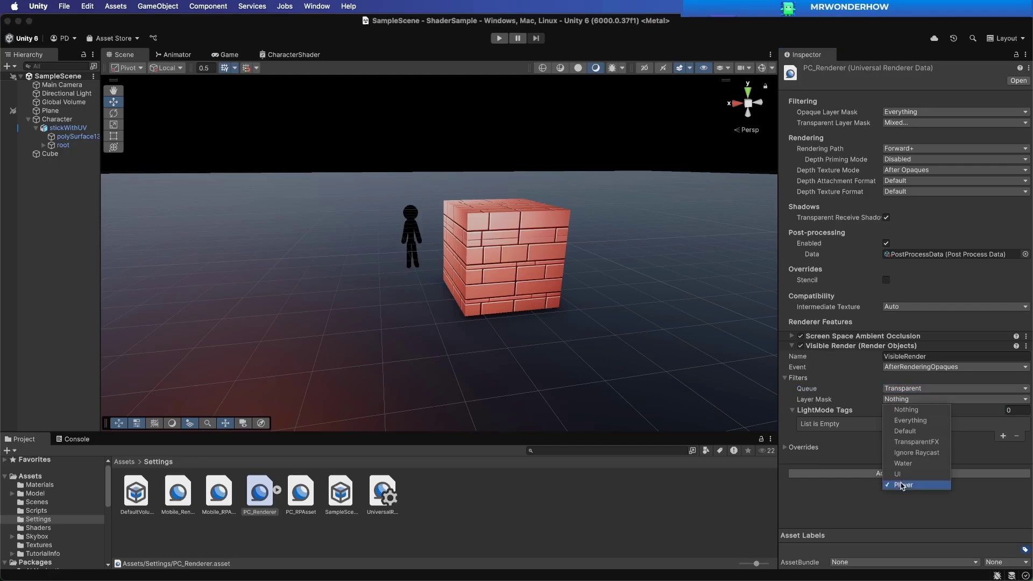
pyautogui.click(856, 517)
# Step: Add a second Render Objects feature to PC_Renderer and name it HiddenRender
pyautogui.click(861, 474)
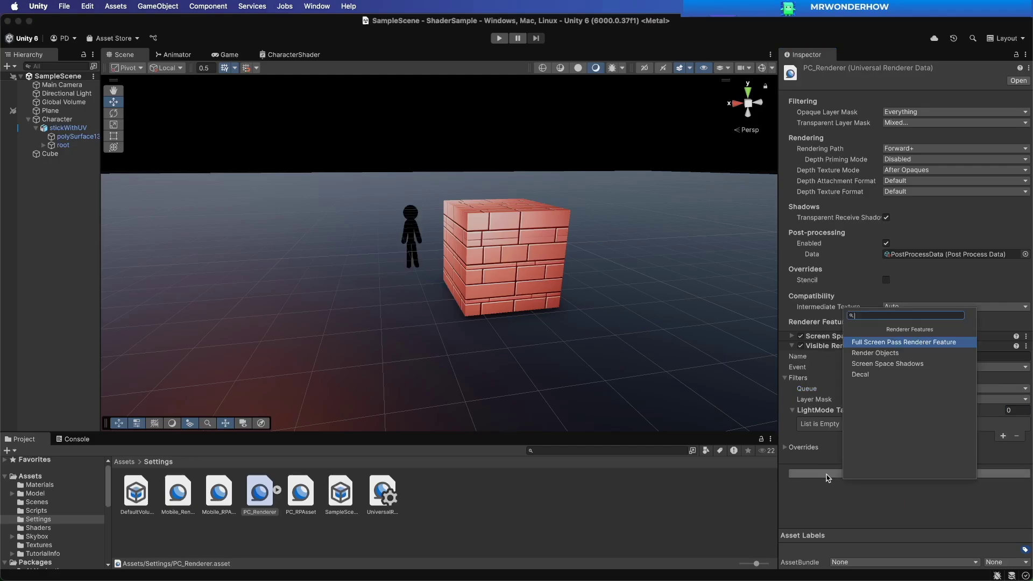
pyautogui.click(863, 353)
pyautogui.scroll(-5, 872, 456)
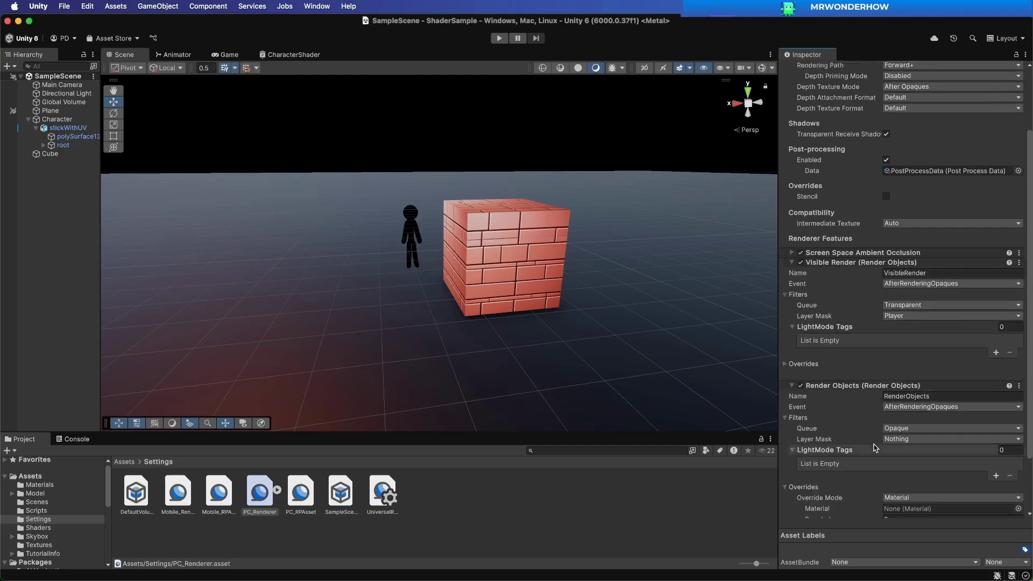
pyautogui.click(939, 327)
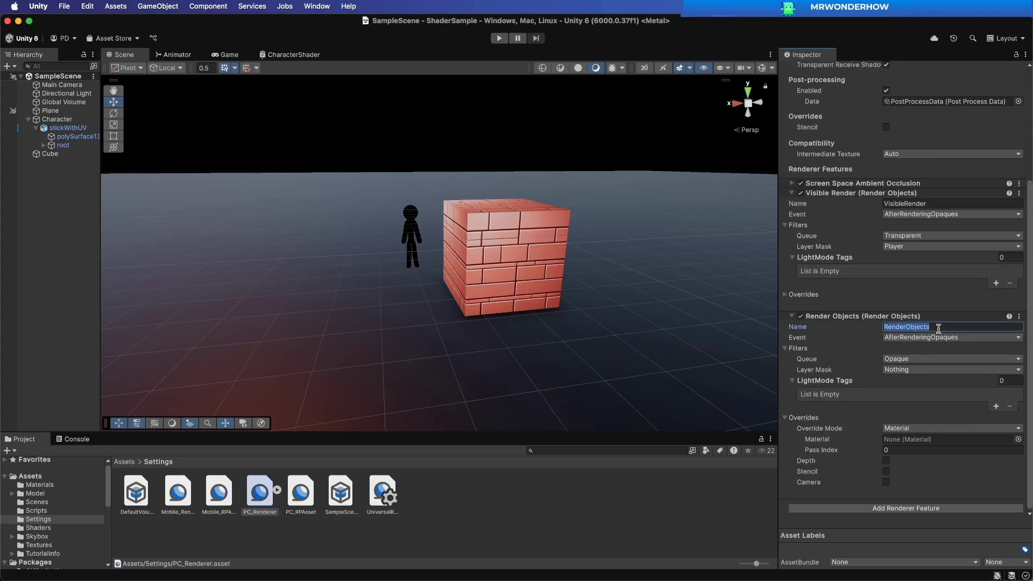
pyautogui.write('HiddenRender')
# Step: Set the HiddenRender feature's filter Queue to Transparent and its Layer Mask to Player
pyautogui.click(914, 423)
pyautogui.click(906, 440)
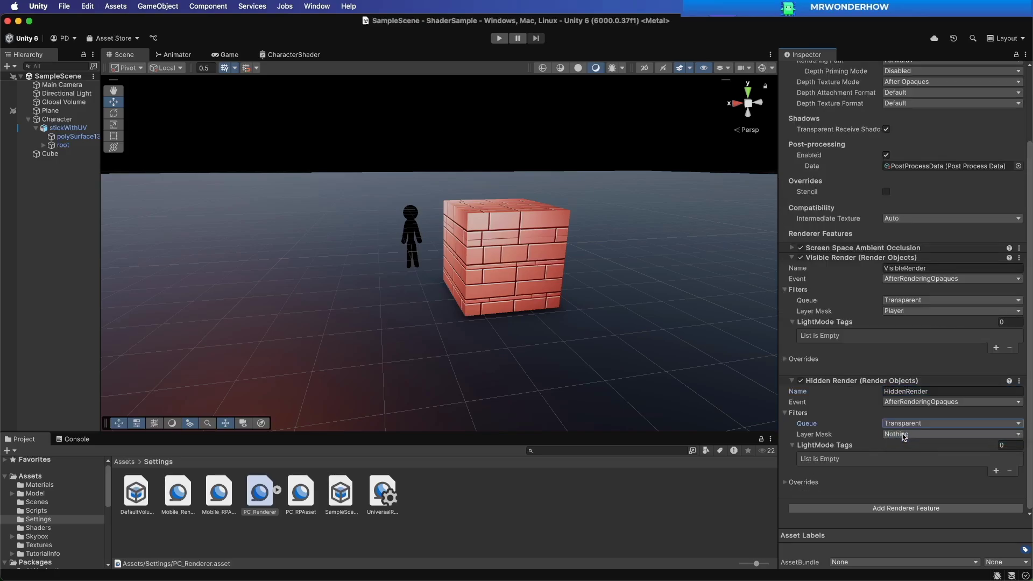
pyautogui.click(908, 434)
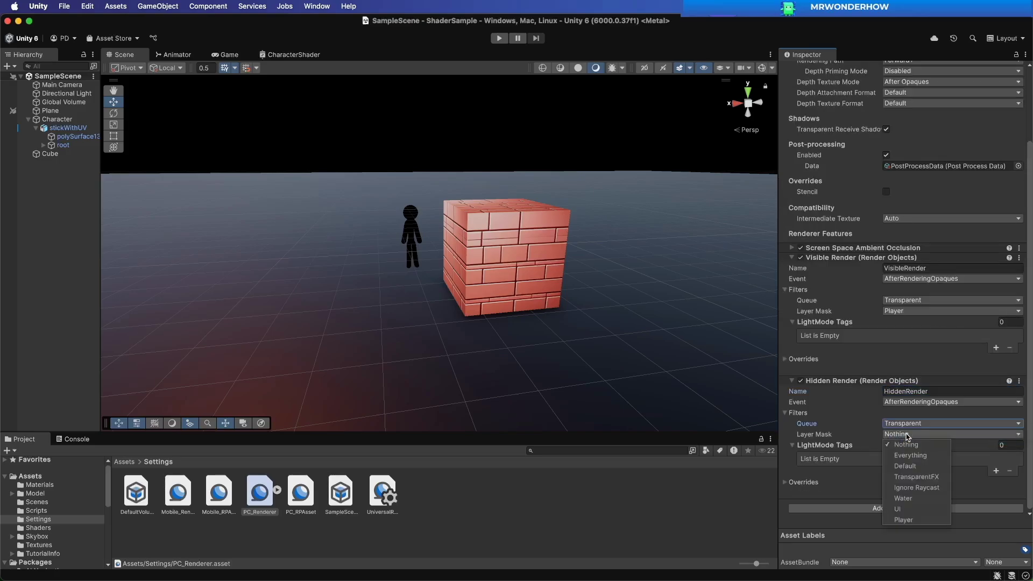
pyautogui.click(902, 519)
pyautogui.click(853, 482)
# Step: Assign VisibleMat from the Shaders folder as the override material of the VisibleRender feature
pyautogui.scroll(-5, 847, 468)
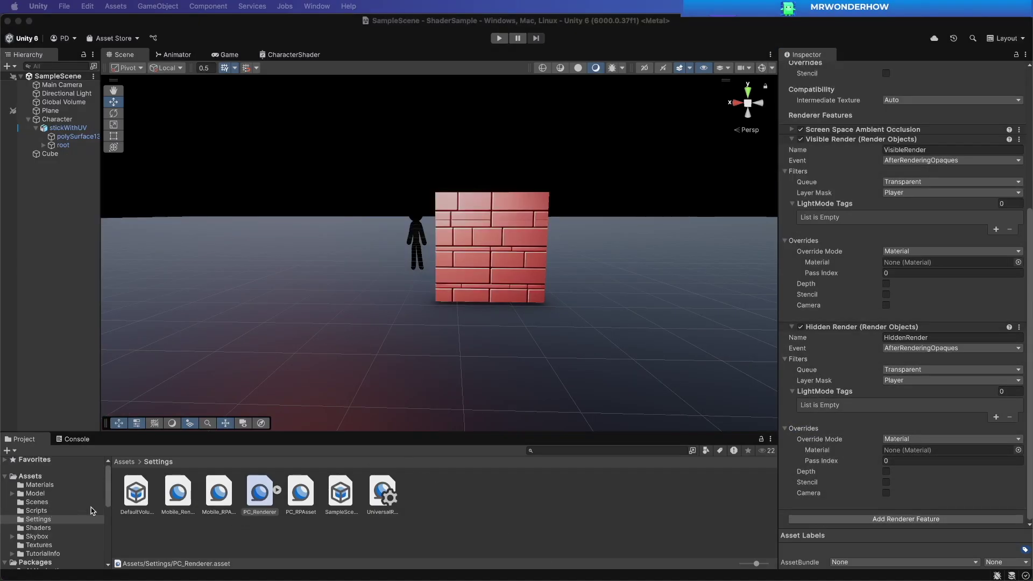
pyautogui.click(69, 527)
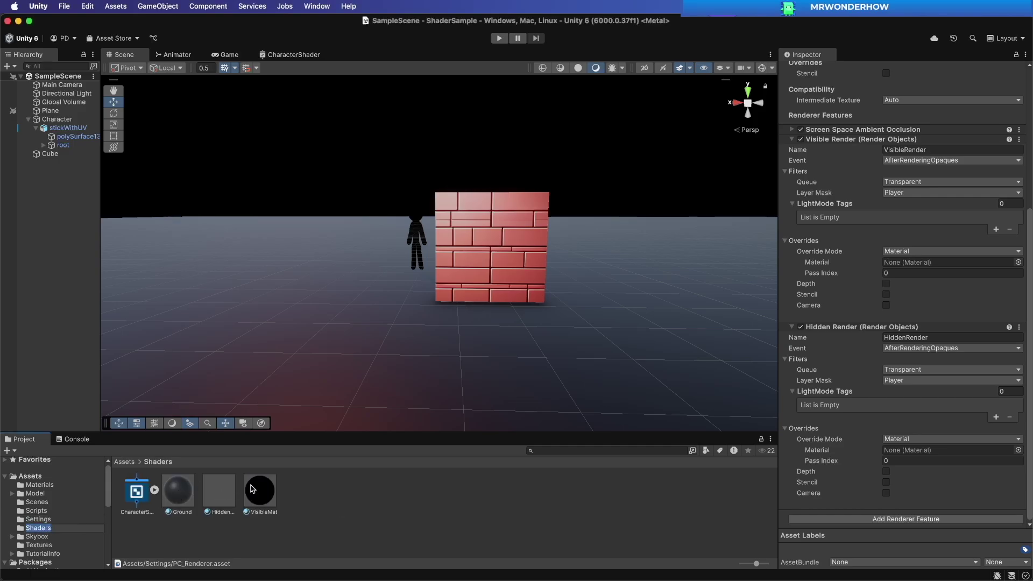
pyautogui.moveTo(253, 488); pyautogui.dragTo(891, 263)
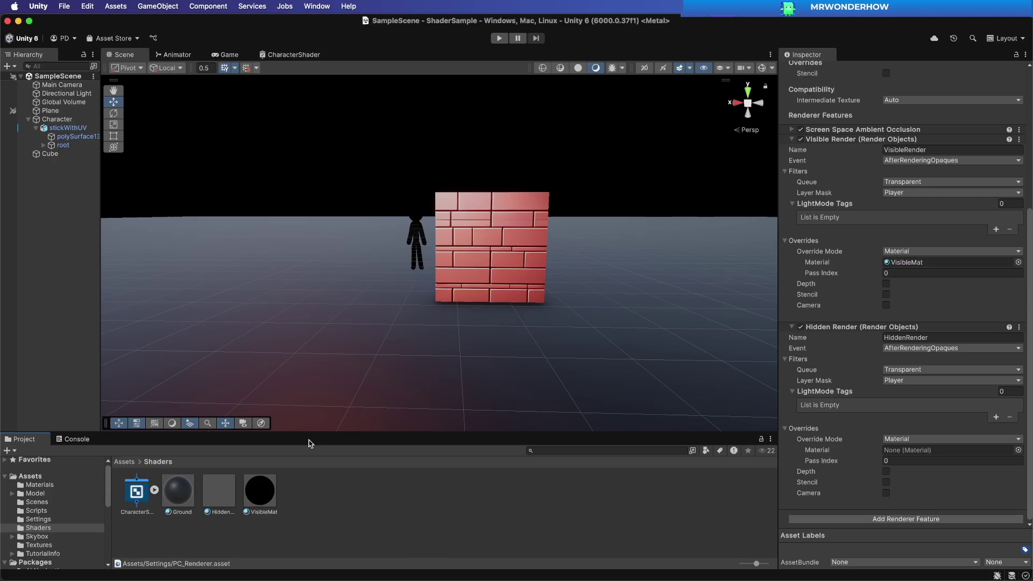
# Step: Assign HiddenMat from the Shaders folder as the override material of the HiddenRender feature
pyautogui.moveTo(225, 499); pyautogui.dragTo(896, 449)
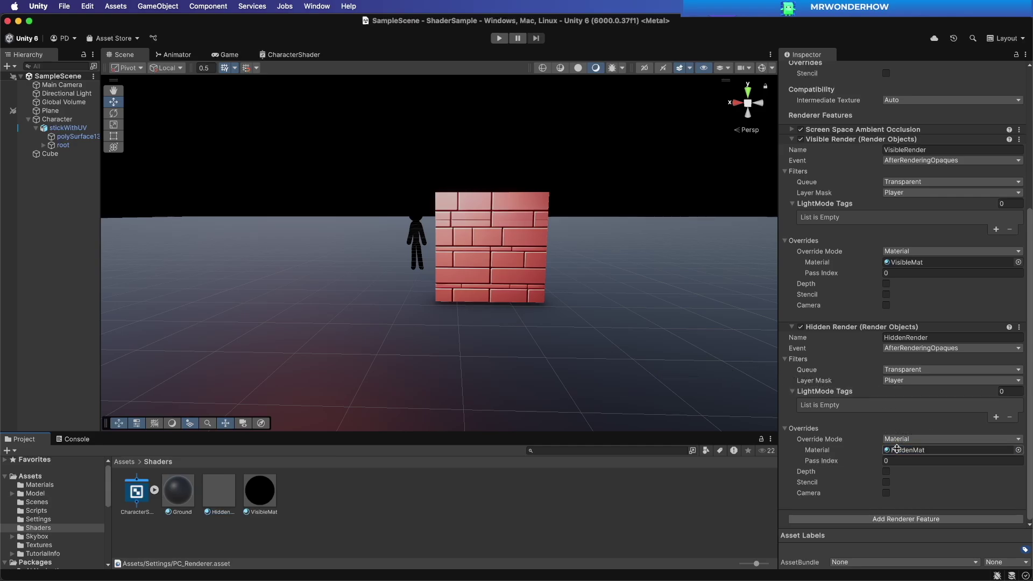
pyautogui.click(728, 491)
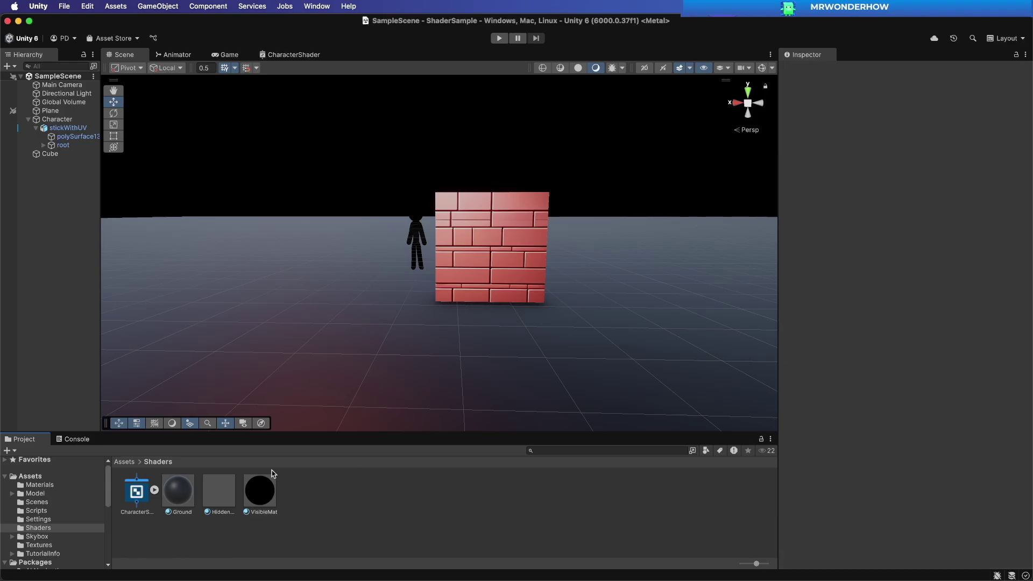
# Step: Review the Depth Test settings of VisibleMat and HiddenMat, choosing Greater for HiddenMat
pyautogui.click(263, 489)
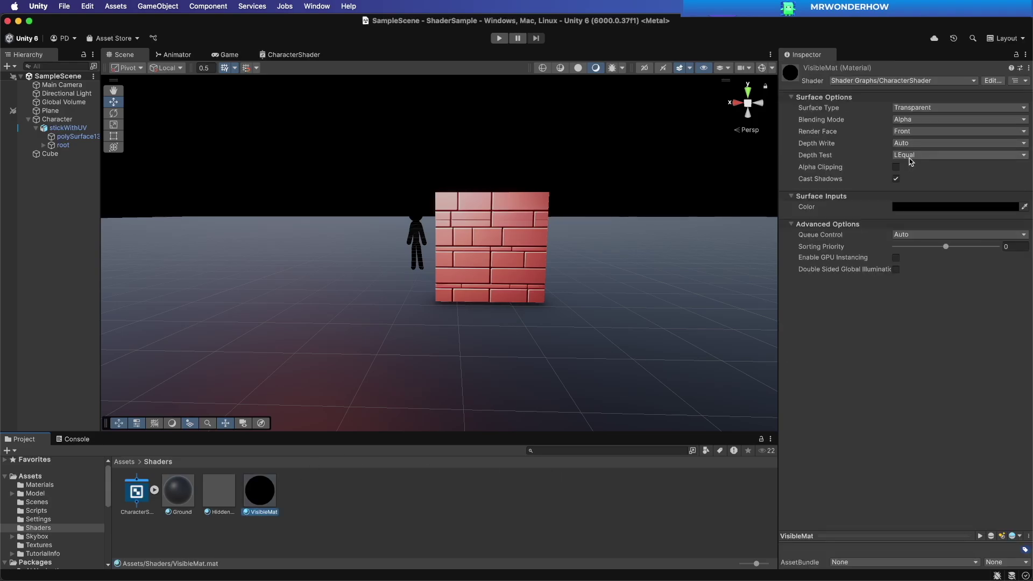
pyautogui.click(220, 497)
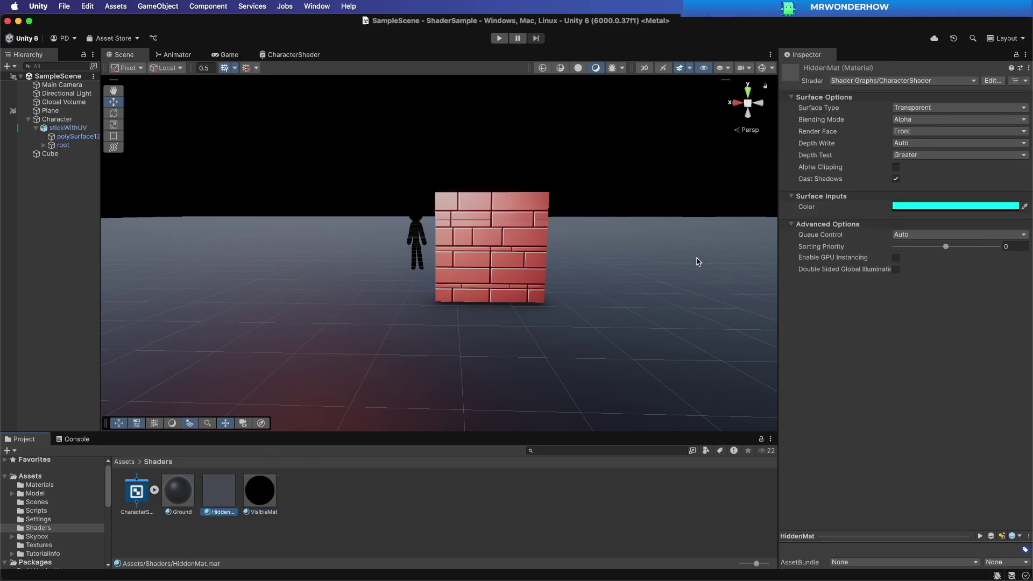
pyautogui.click(910, 157)
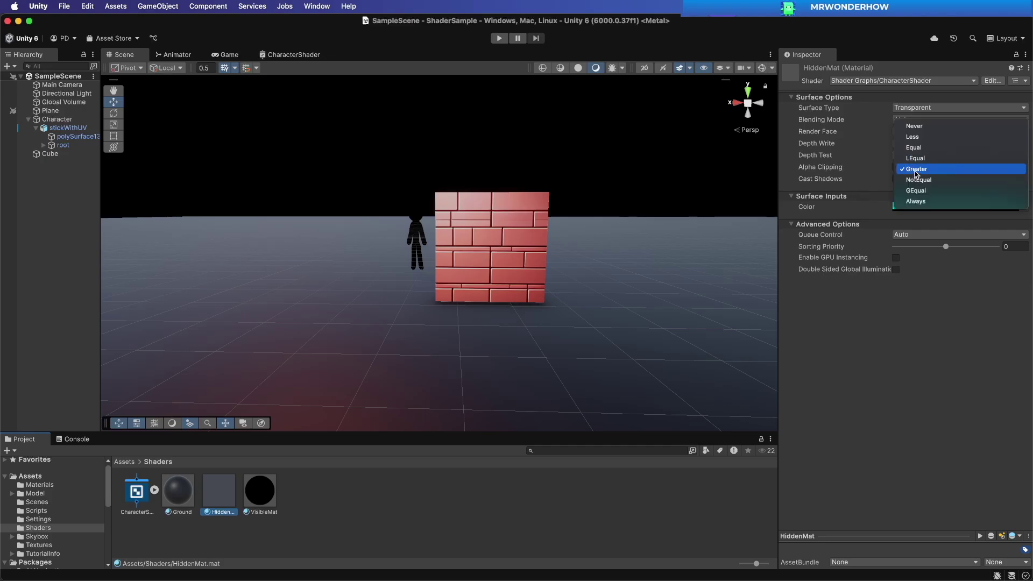
pyautogui.click(916, 170)
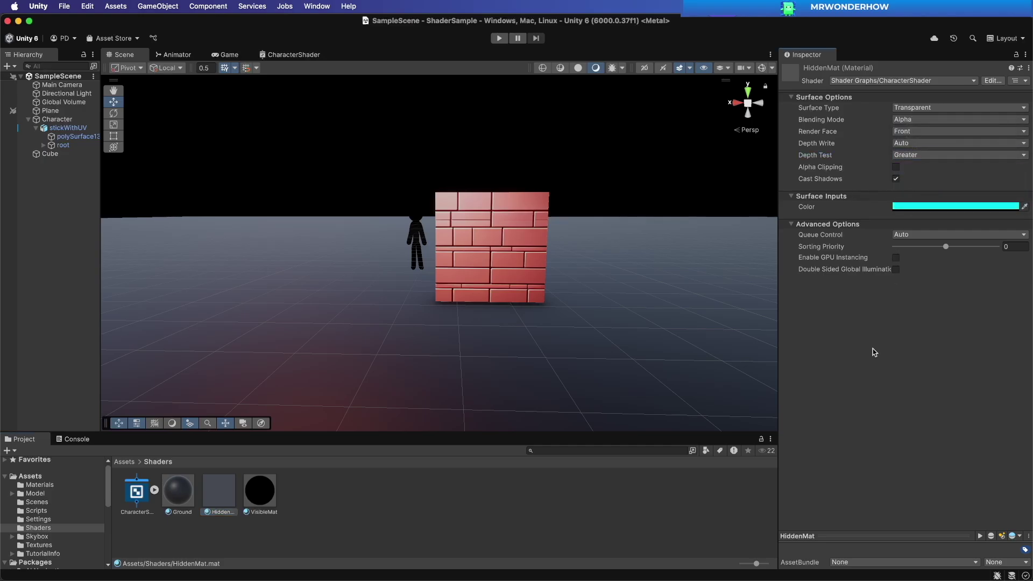
# Step: Run the scene in play mode to test how the character renders behind the brick cube
pyautogui.click(615, 508)
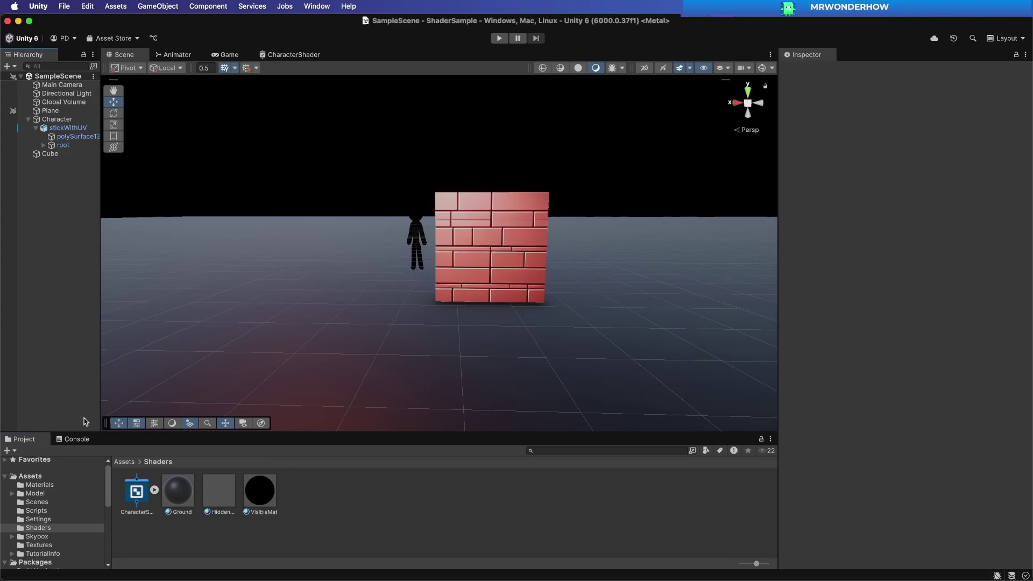
pyautogui.press('super+p')
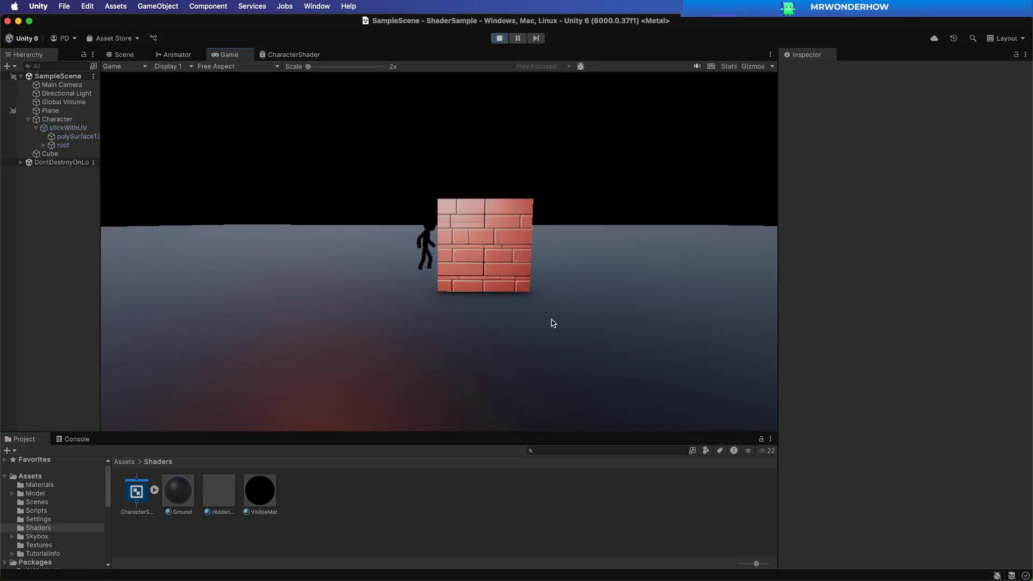